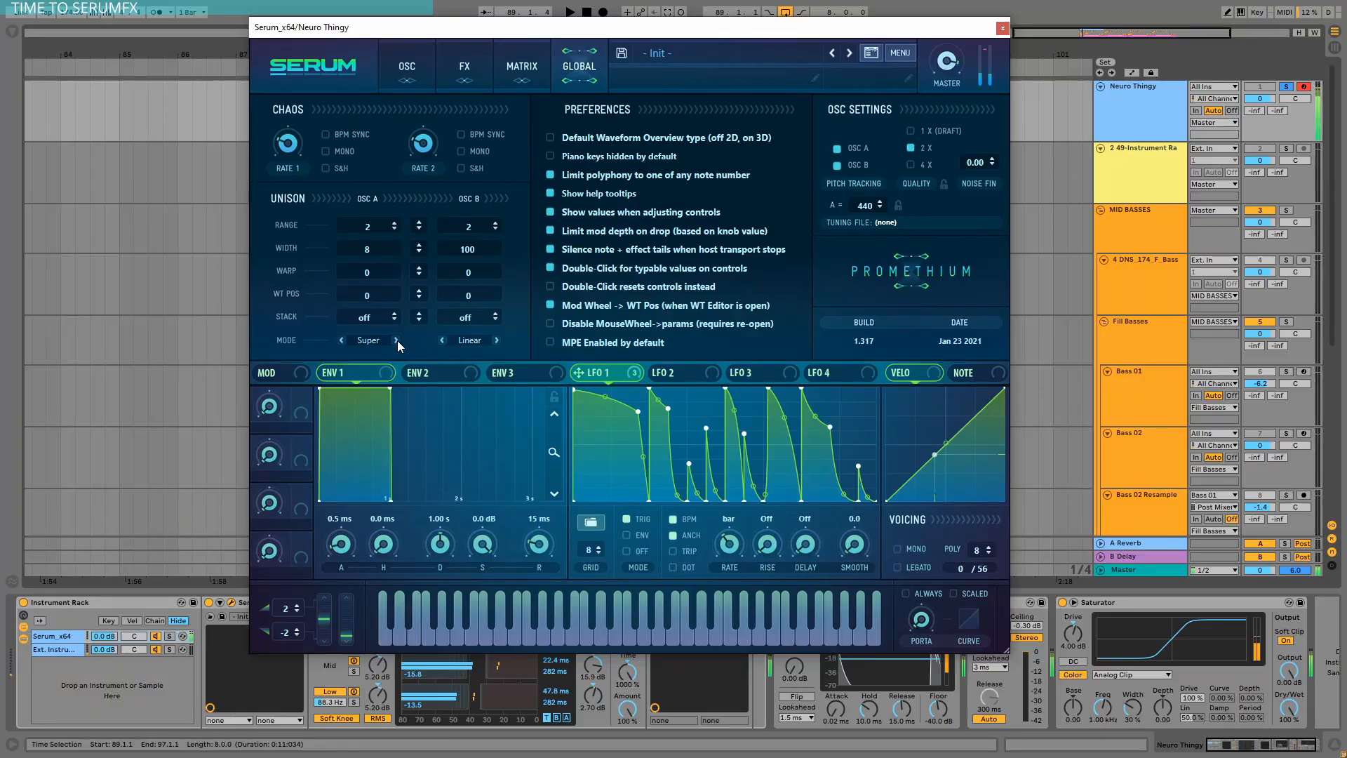
Set Oscillator A's unison mode to Random in Serum's global settings.
click(397, 340)
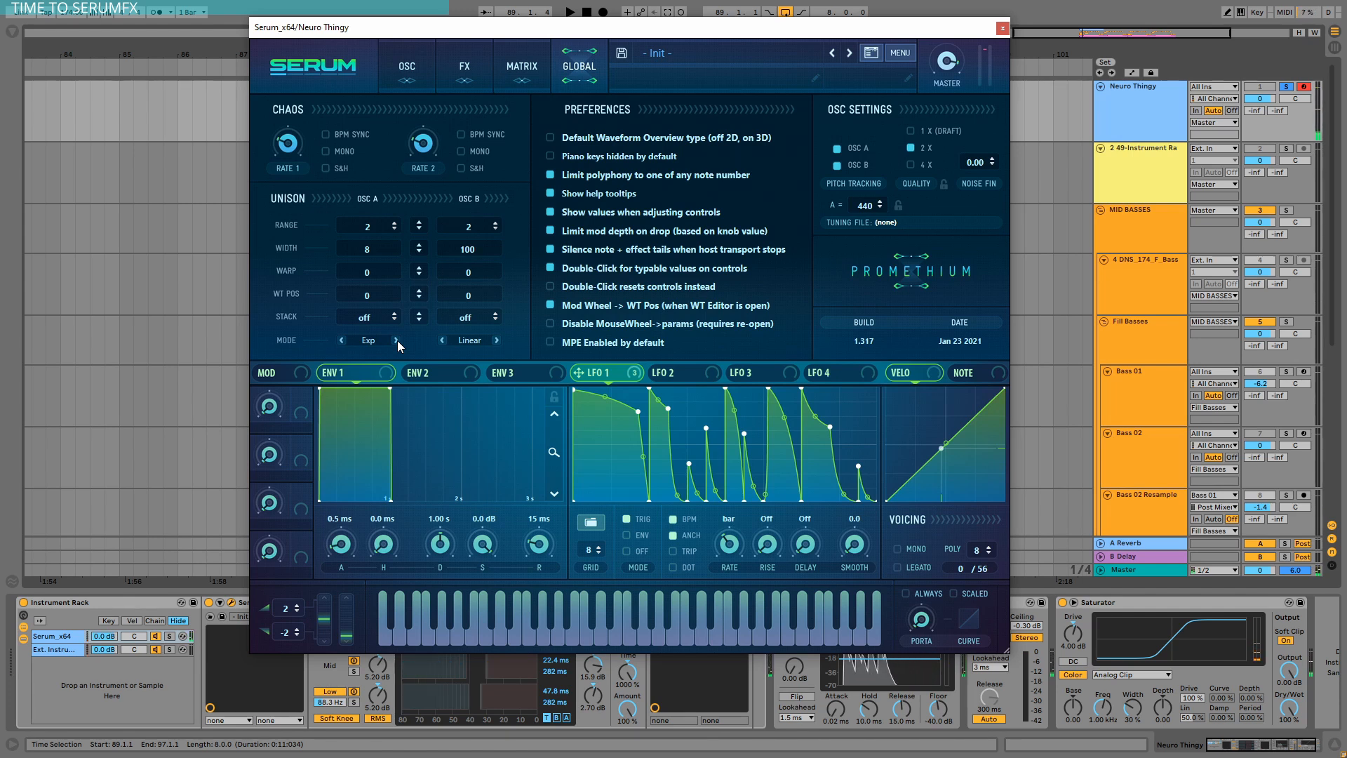
click(397, 340)
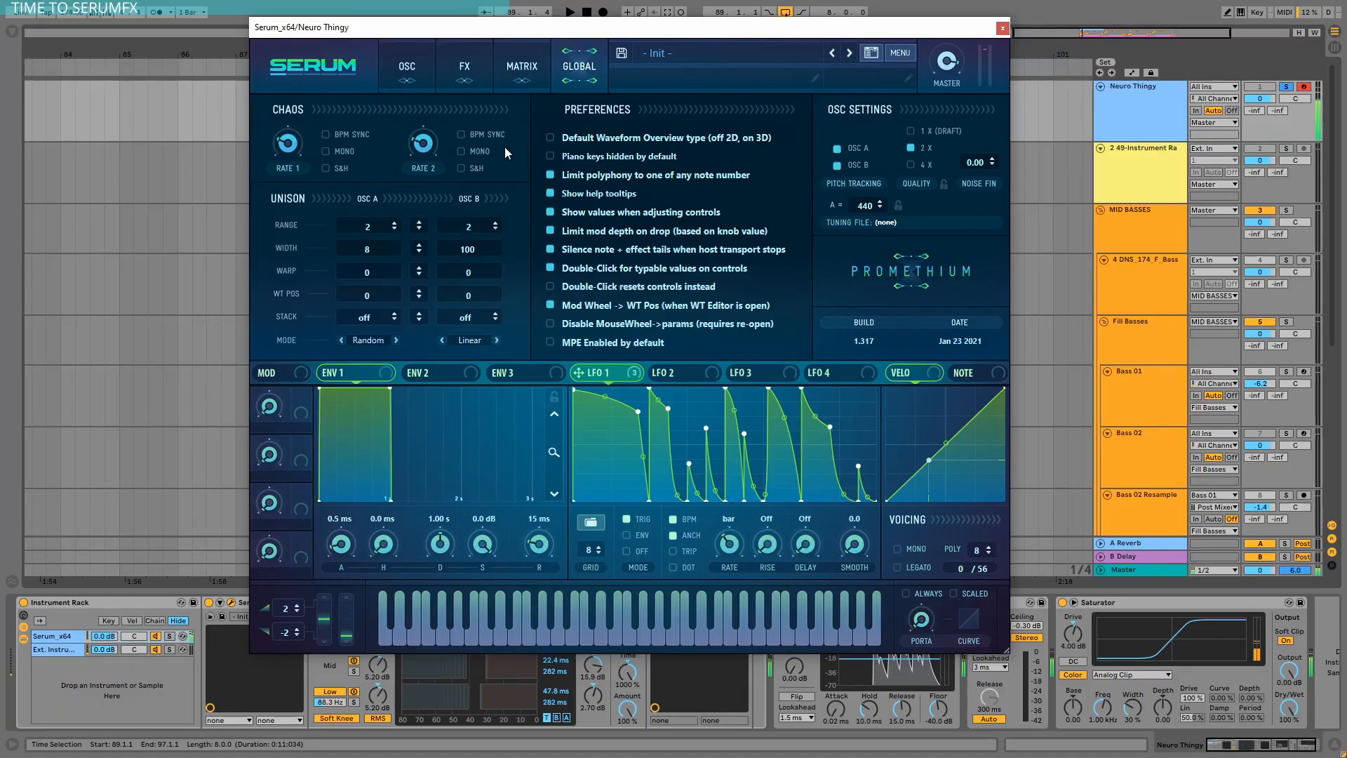
Adjust Oscillator A's unison voice count on the oscillator page.
click(404, 62)
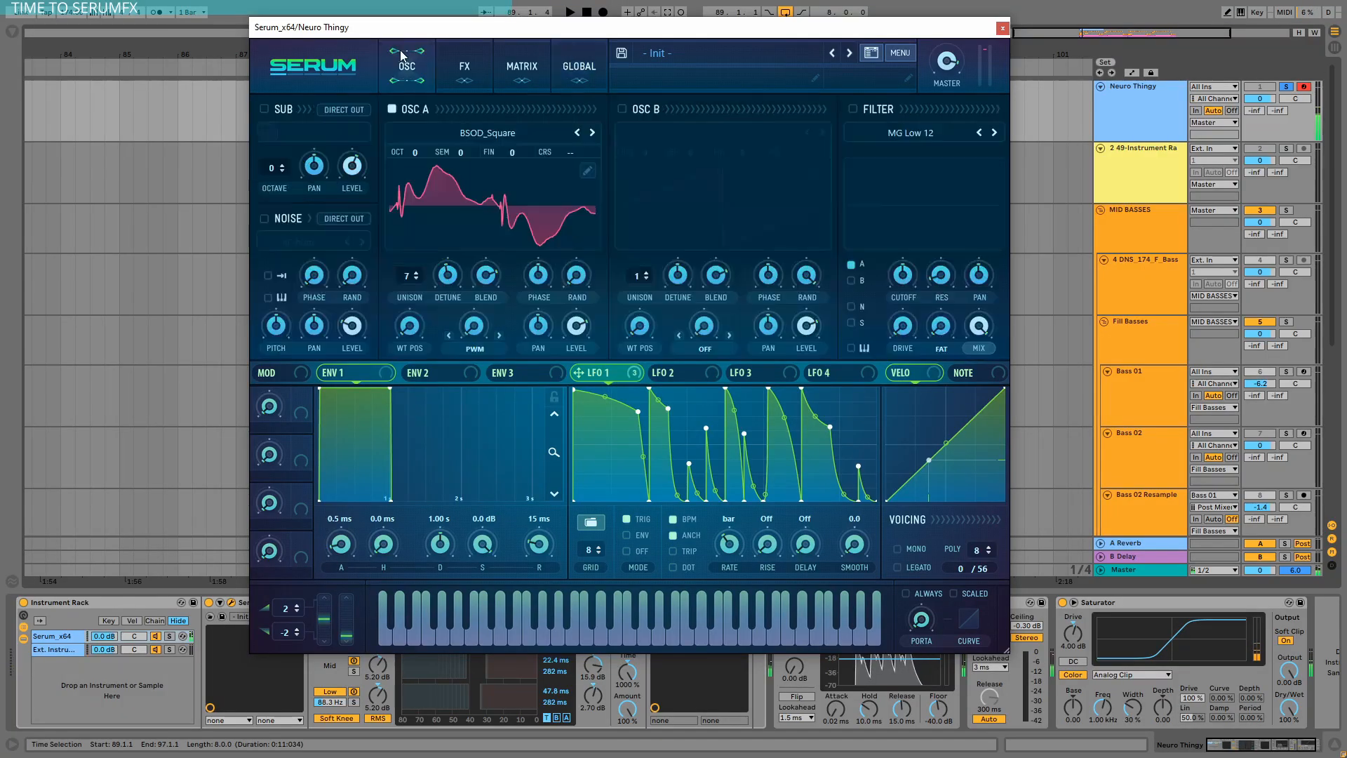
click(477, 209)
click(482, 209)
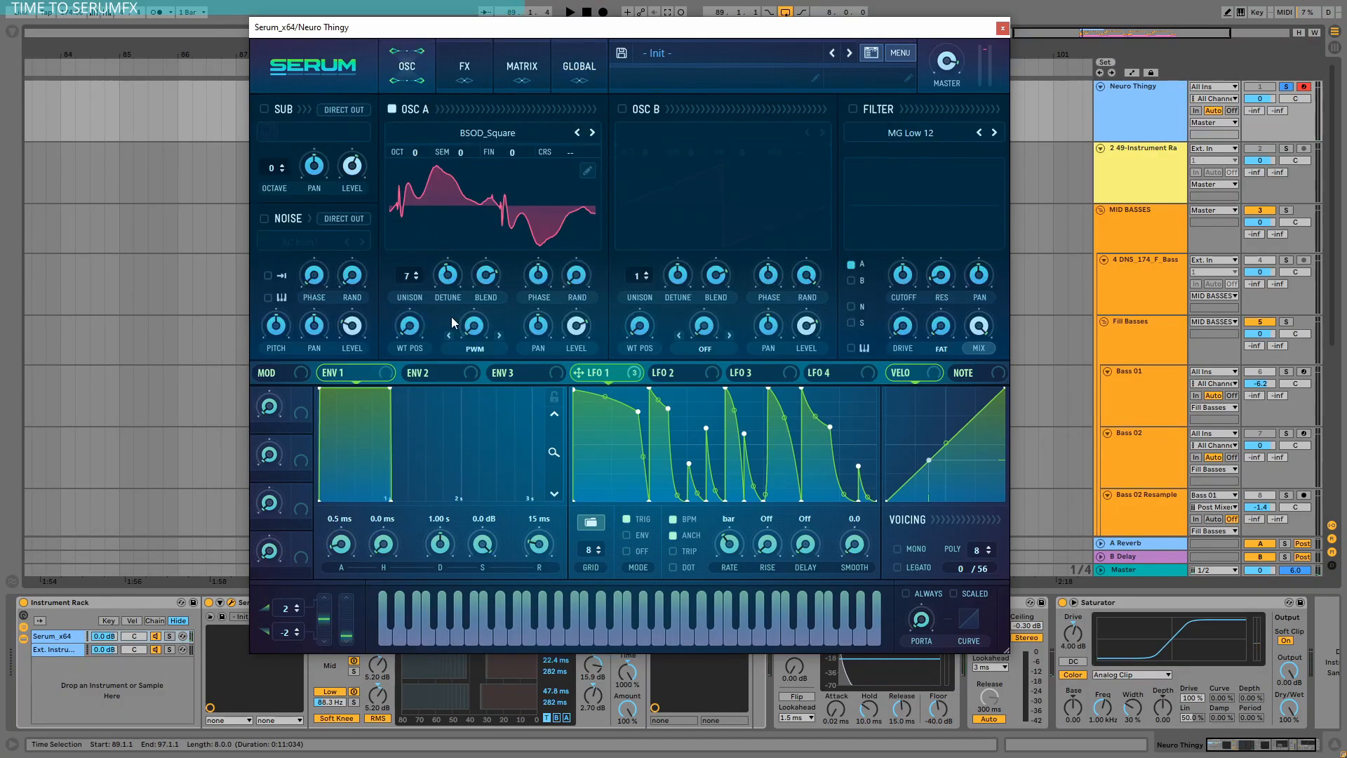
click(449, 277)
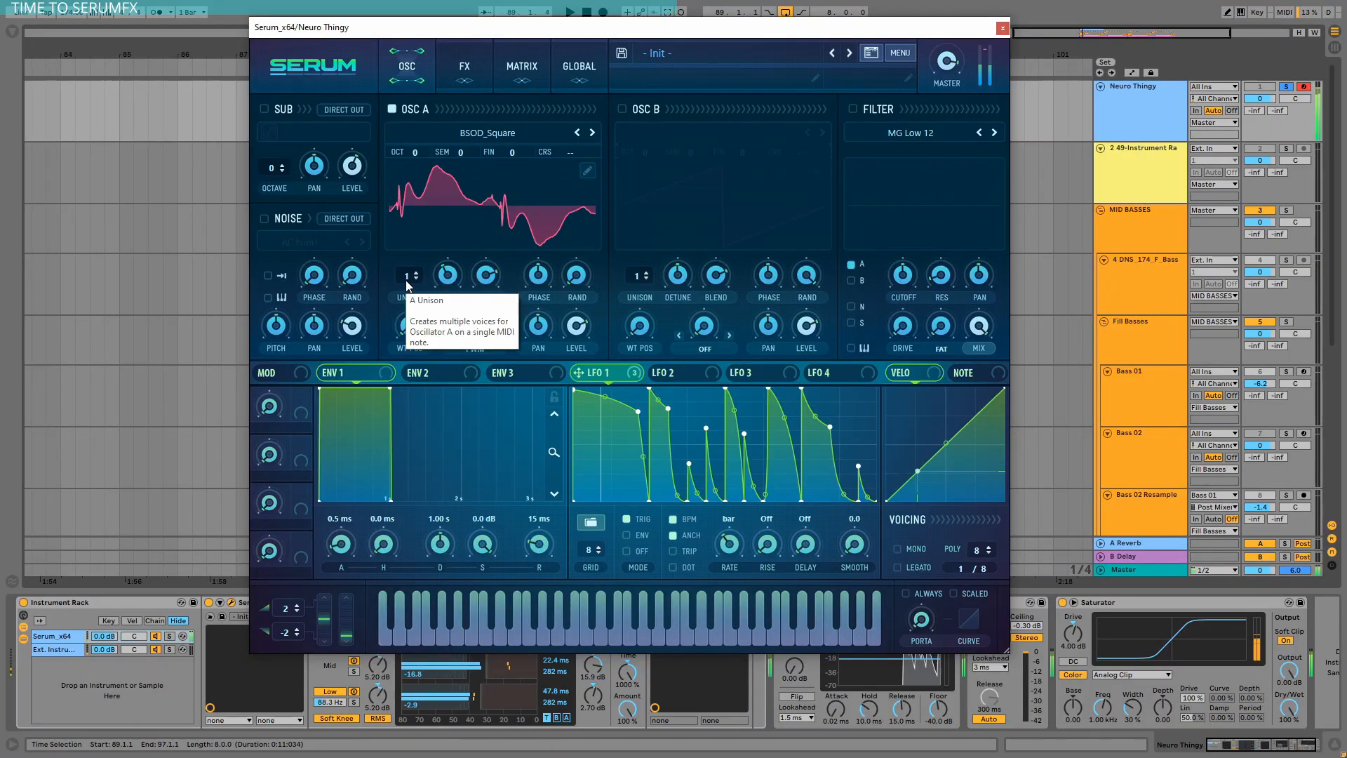
drag(406, 280, 424, 219)
click(582, 66)
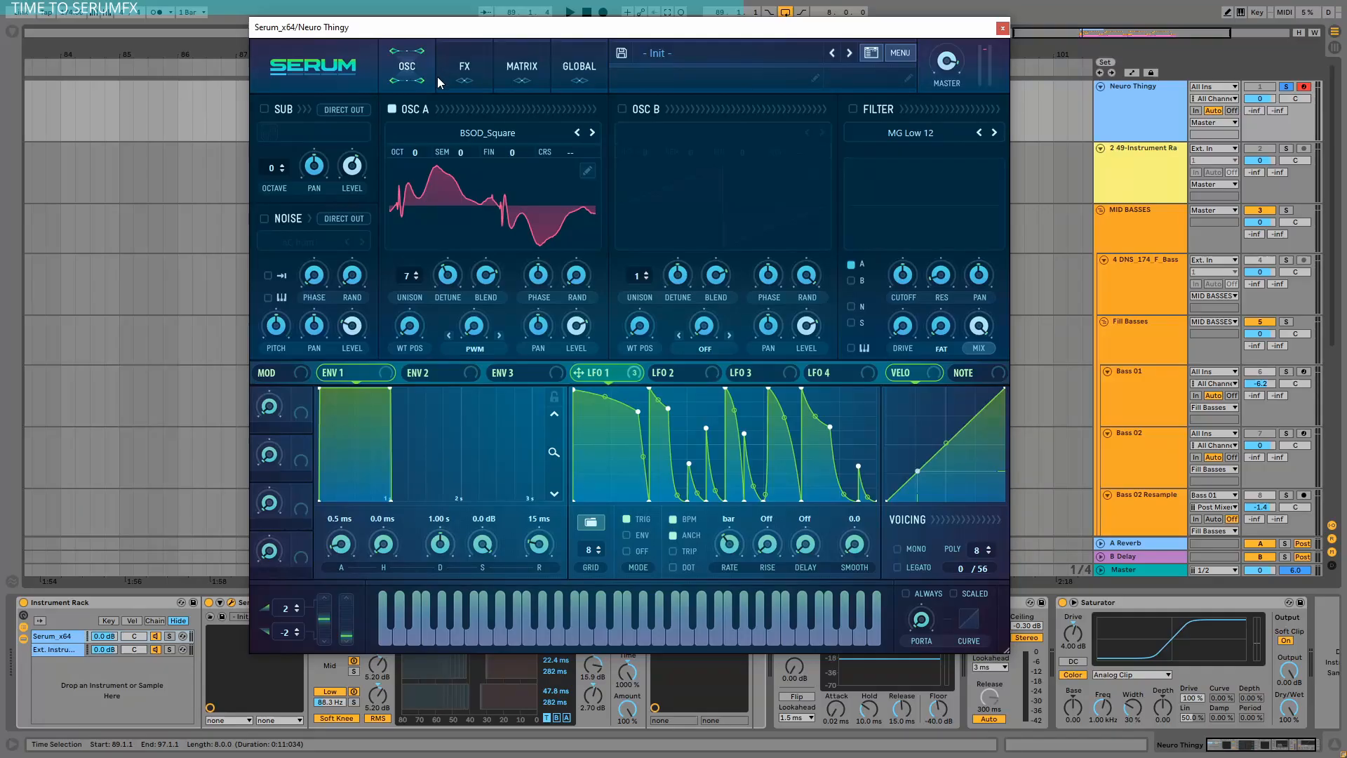
Toggle the Hyper/Dimension and Distortion effects off and back on in Serum's FX rack.
click(458, 65)
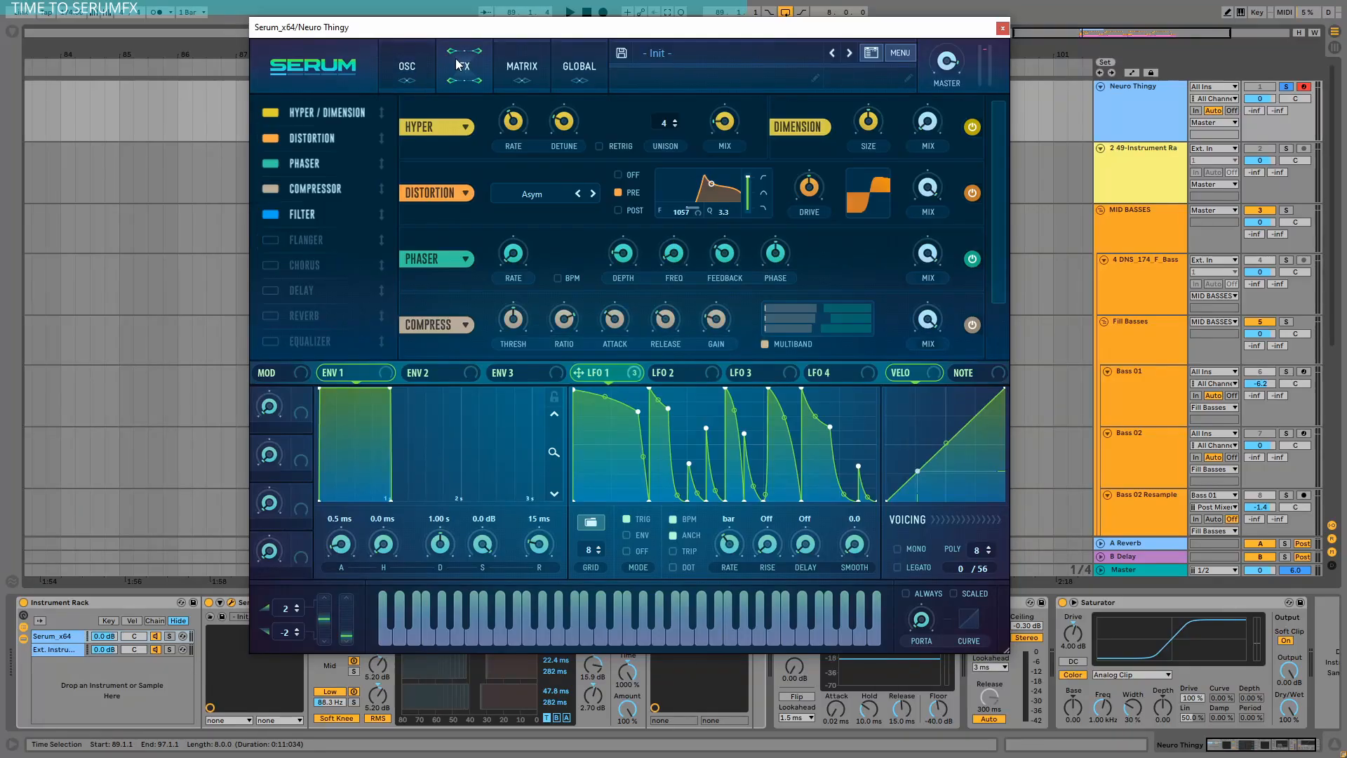
click(271, 112)
click(271, 113)
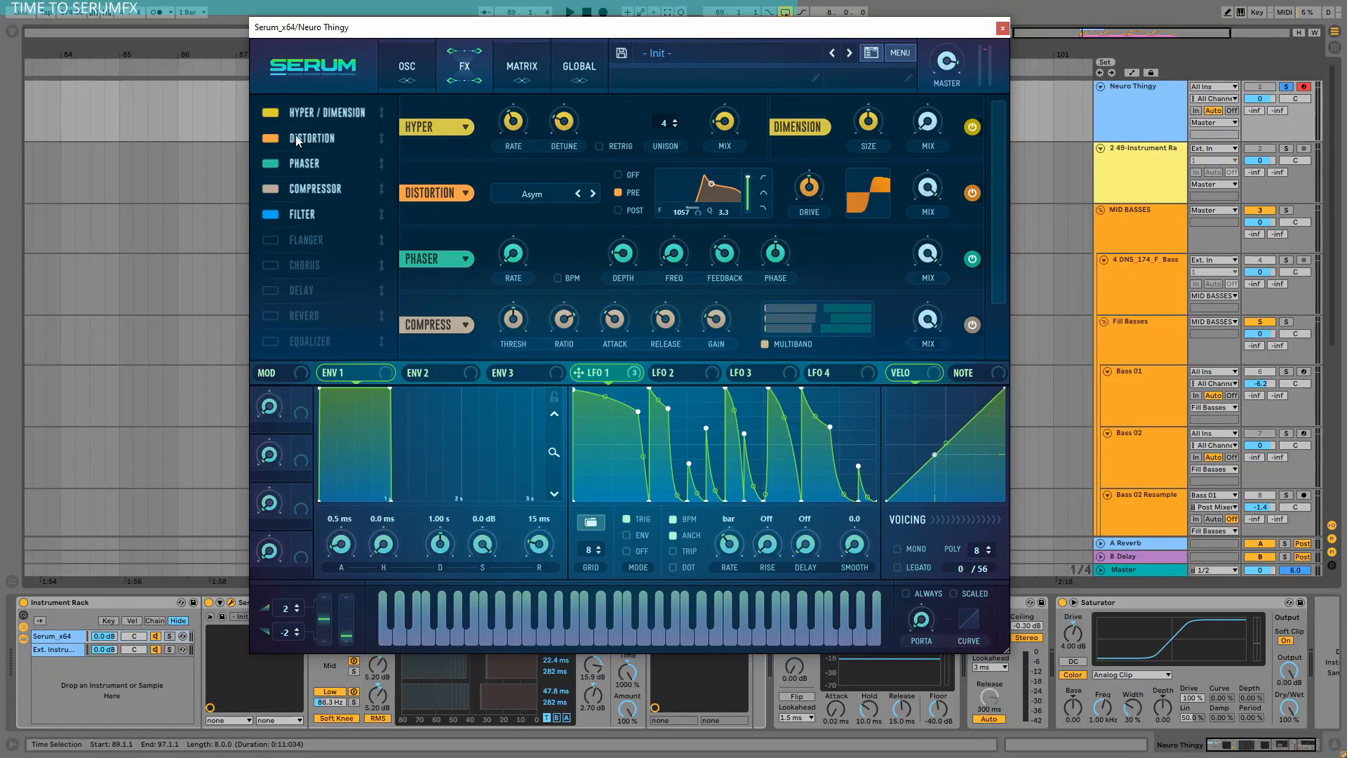
click(276, 137)
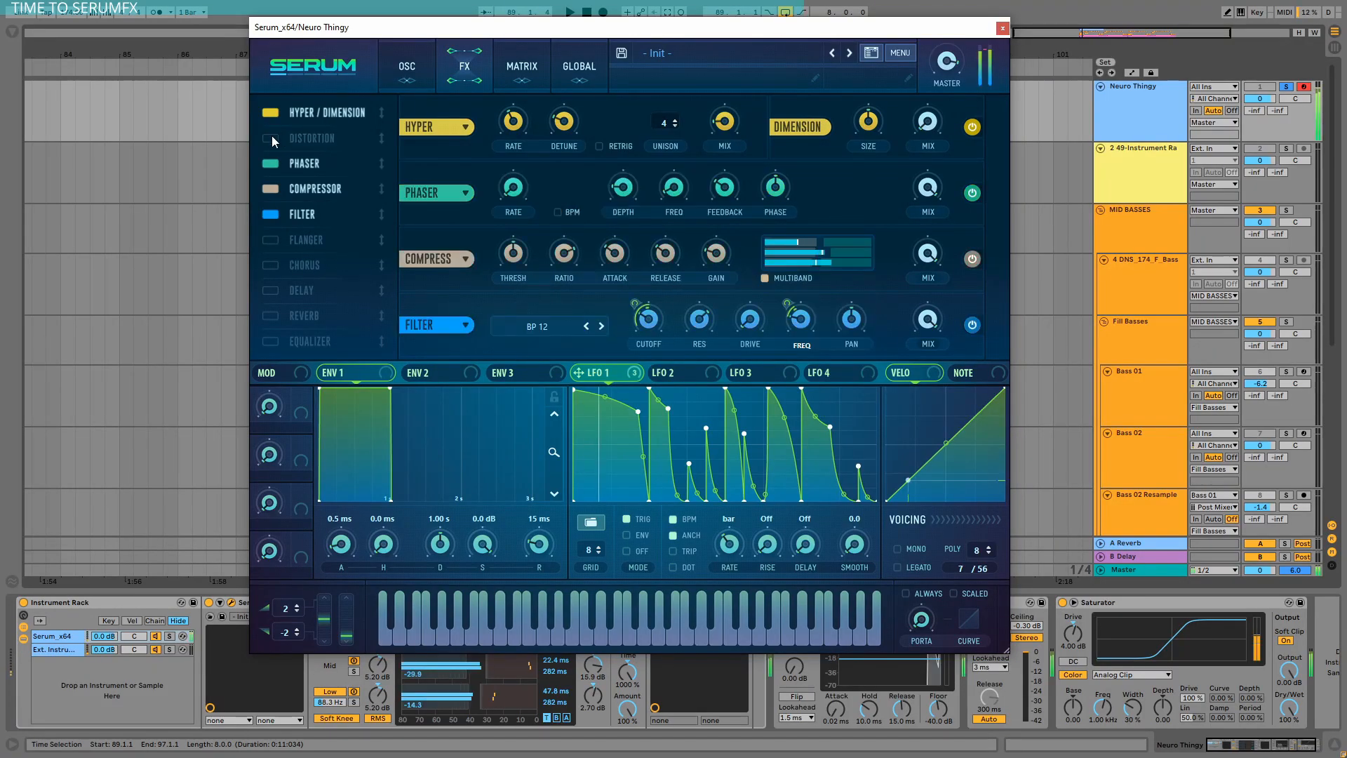
click(269, 136)
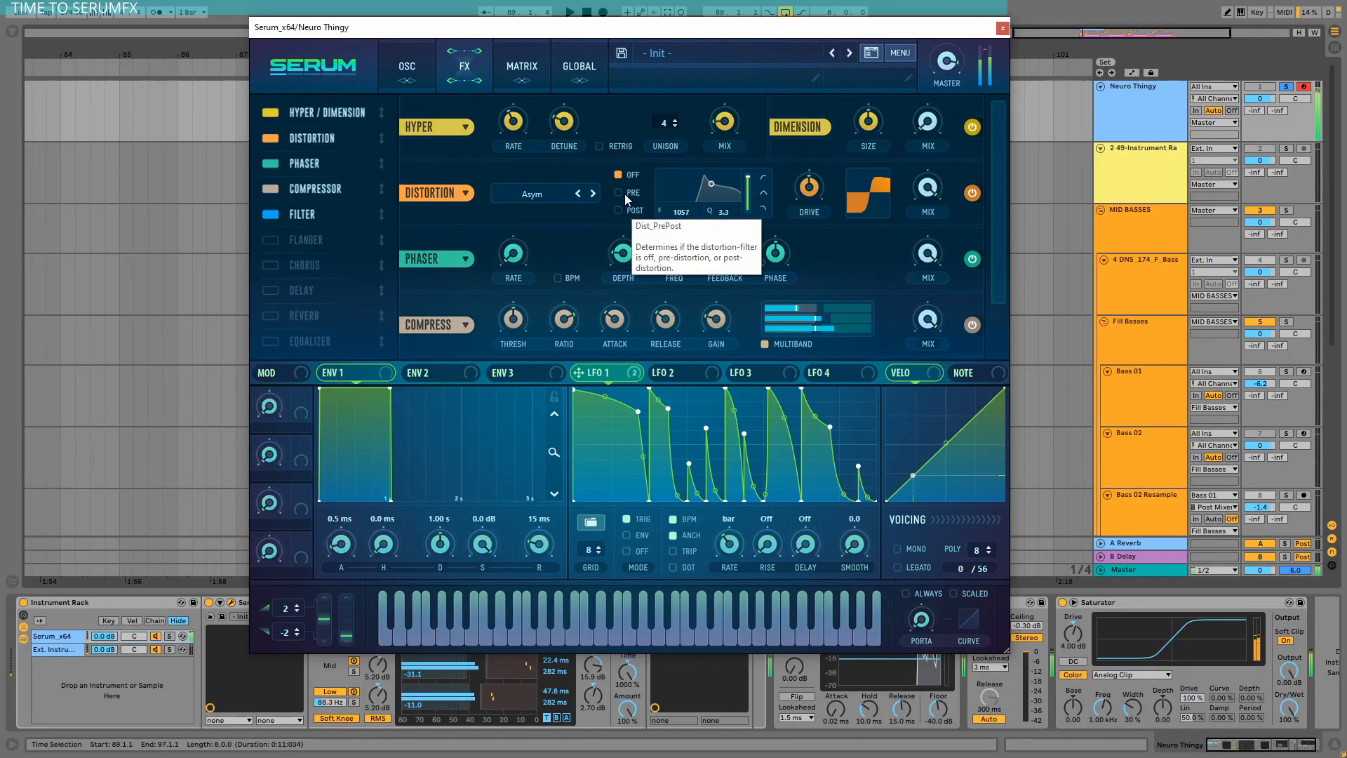
Set the Distortion filter to pre-distortion and toggle the Distortion module's power.
click(620, 191)
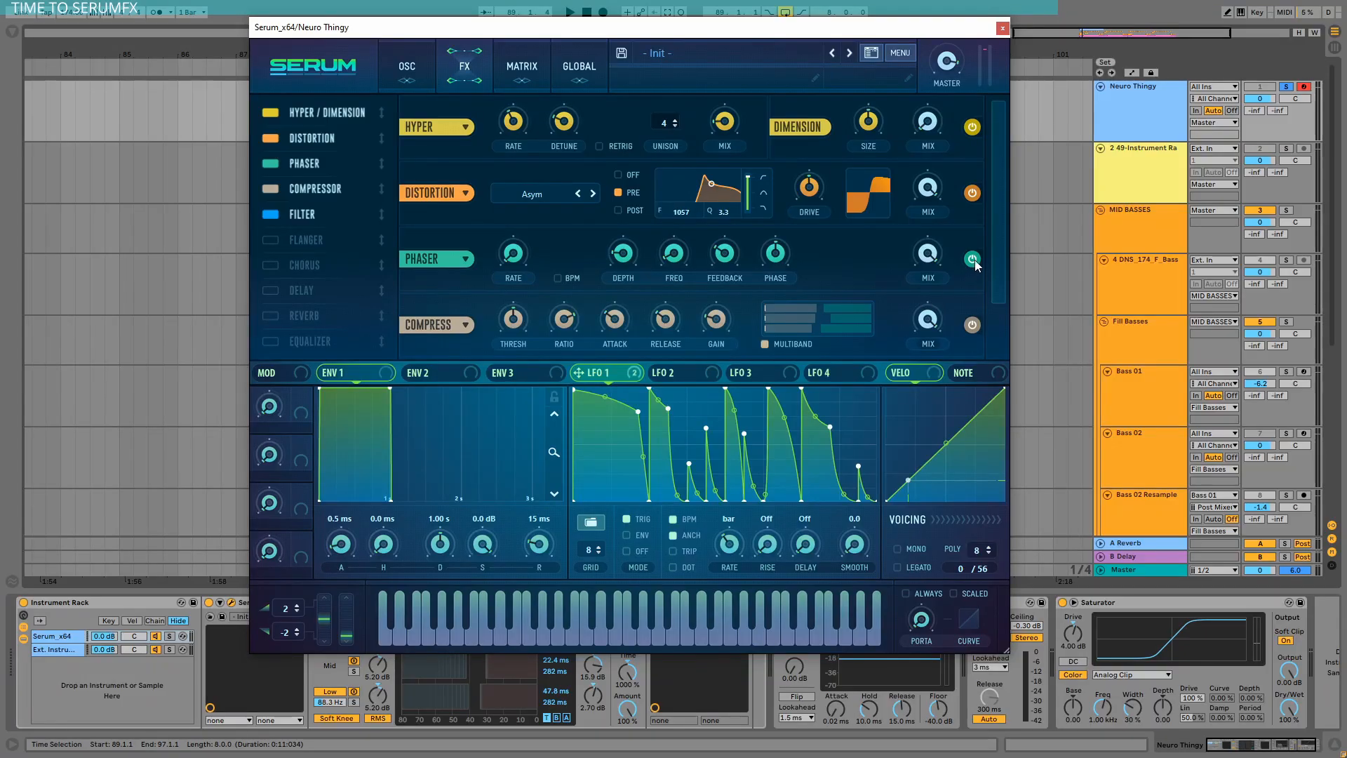
scroll(989, 228, down, 1)
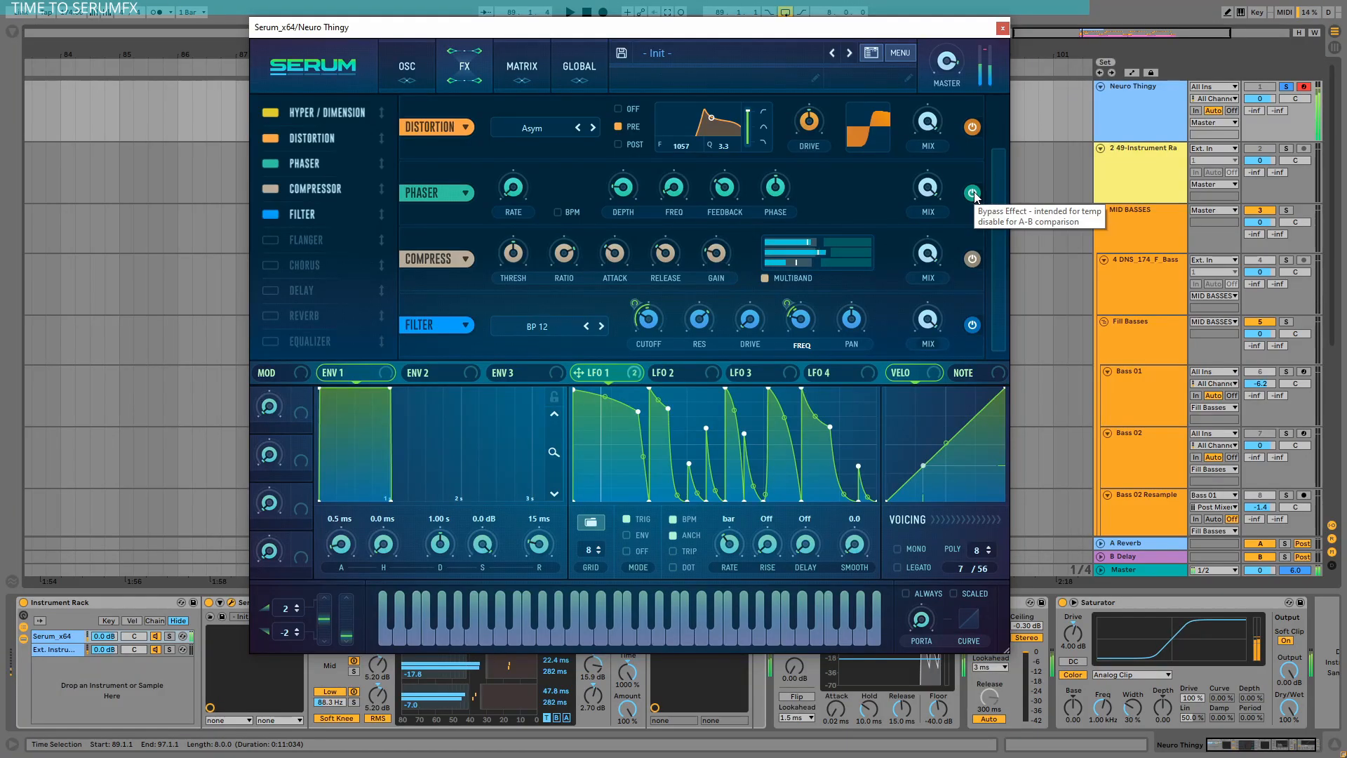
click(972, 193)
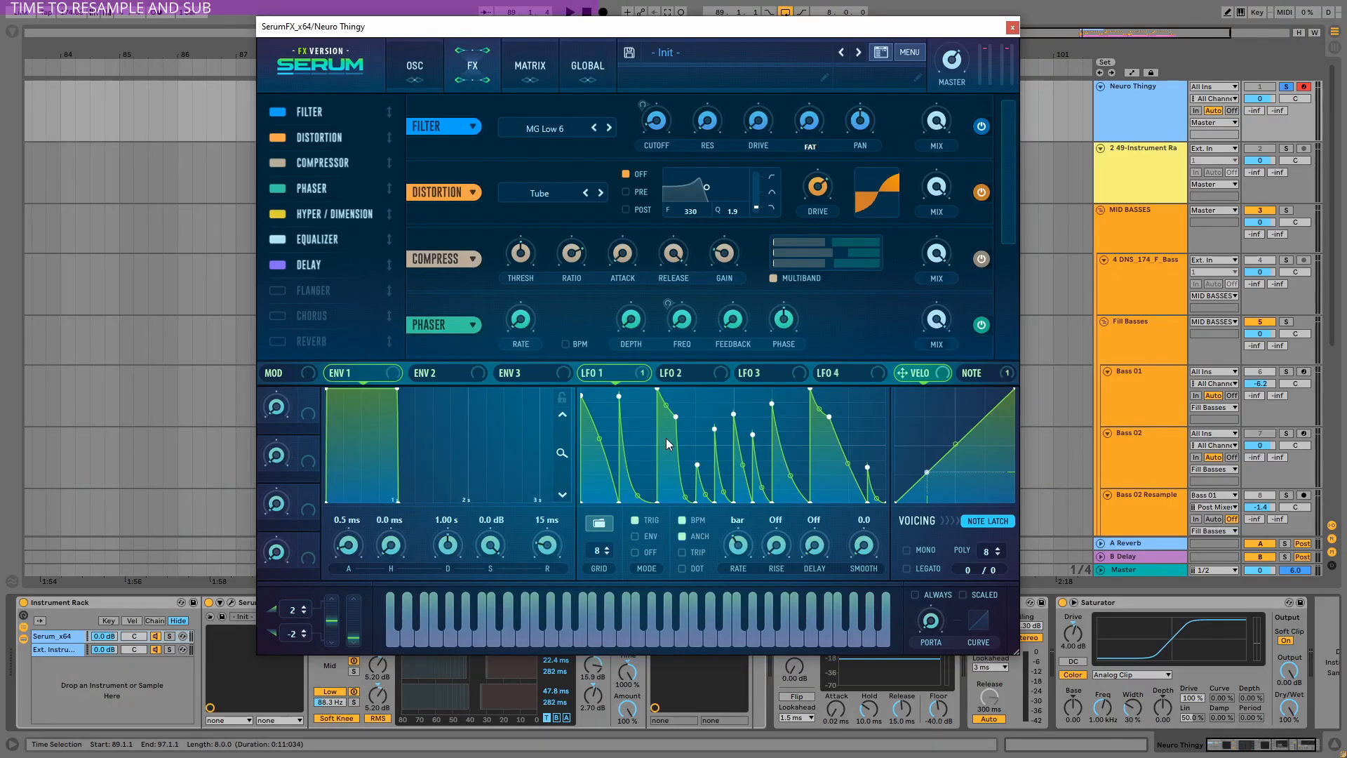
Toggle the Distortion and Phaser modules off and back on in the SerumFX effects rack.
click(281, 137)
click(280, 137)
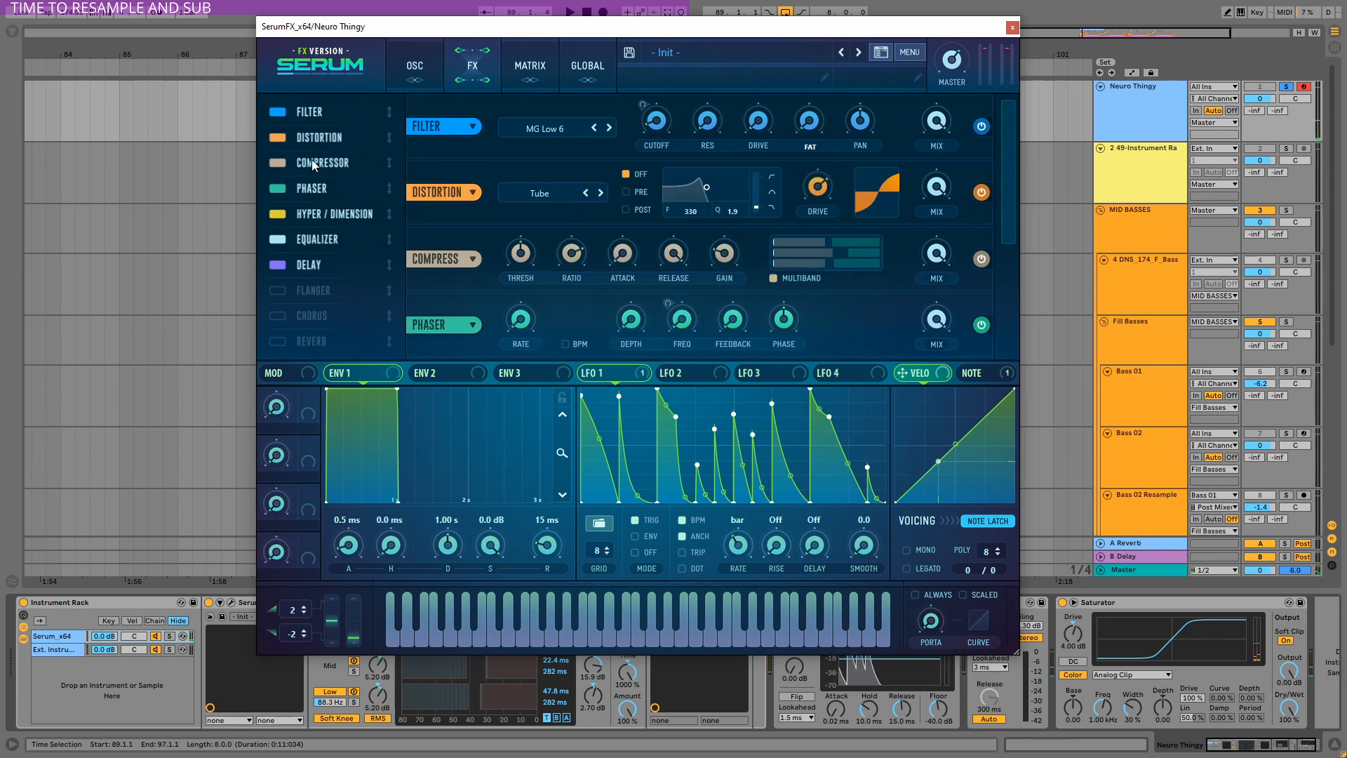
click(295, 161)
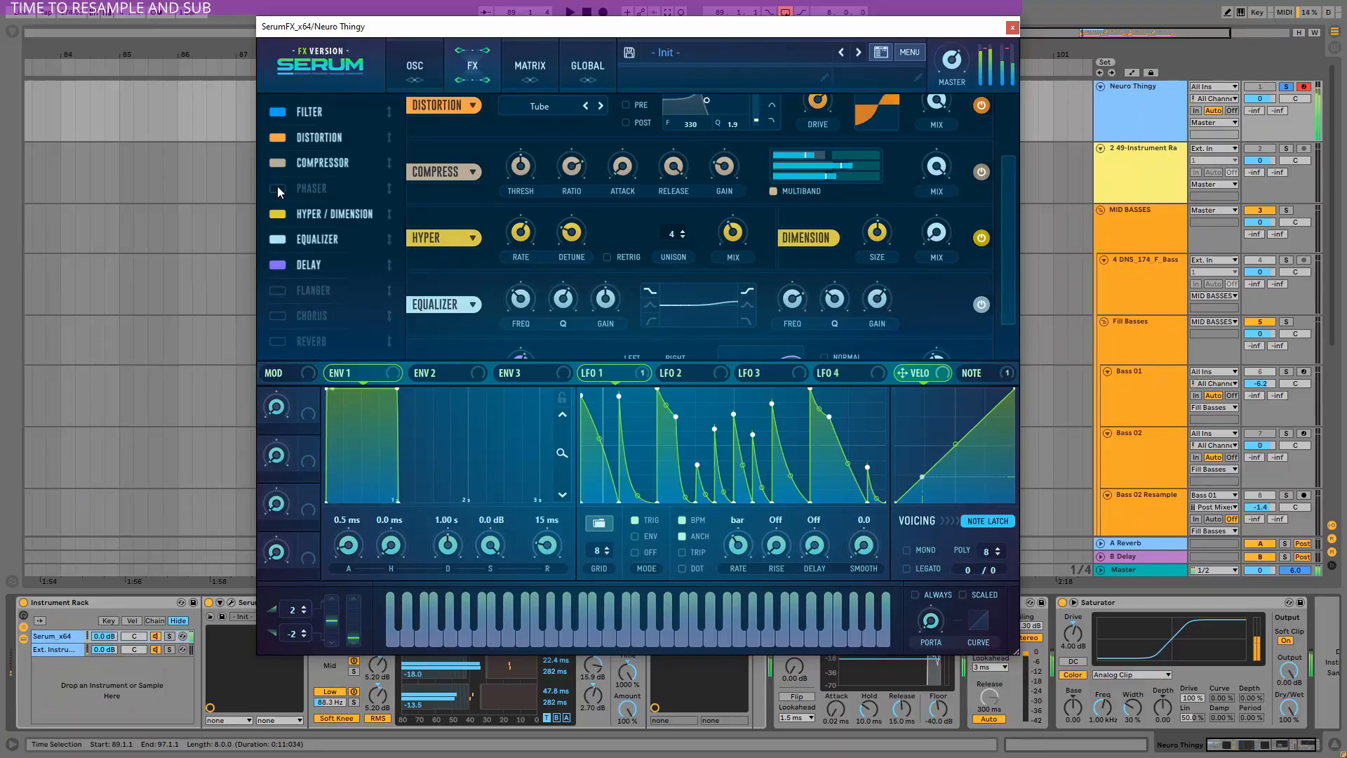
click(276, 186)
click(276, 187)
click(278, 188)
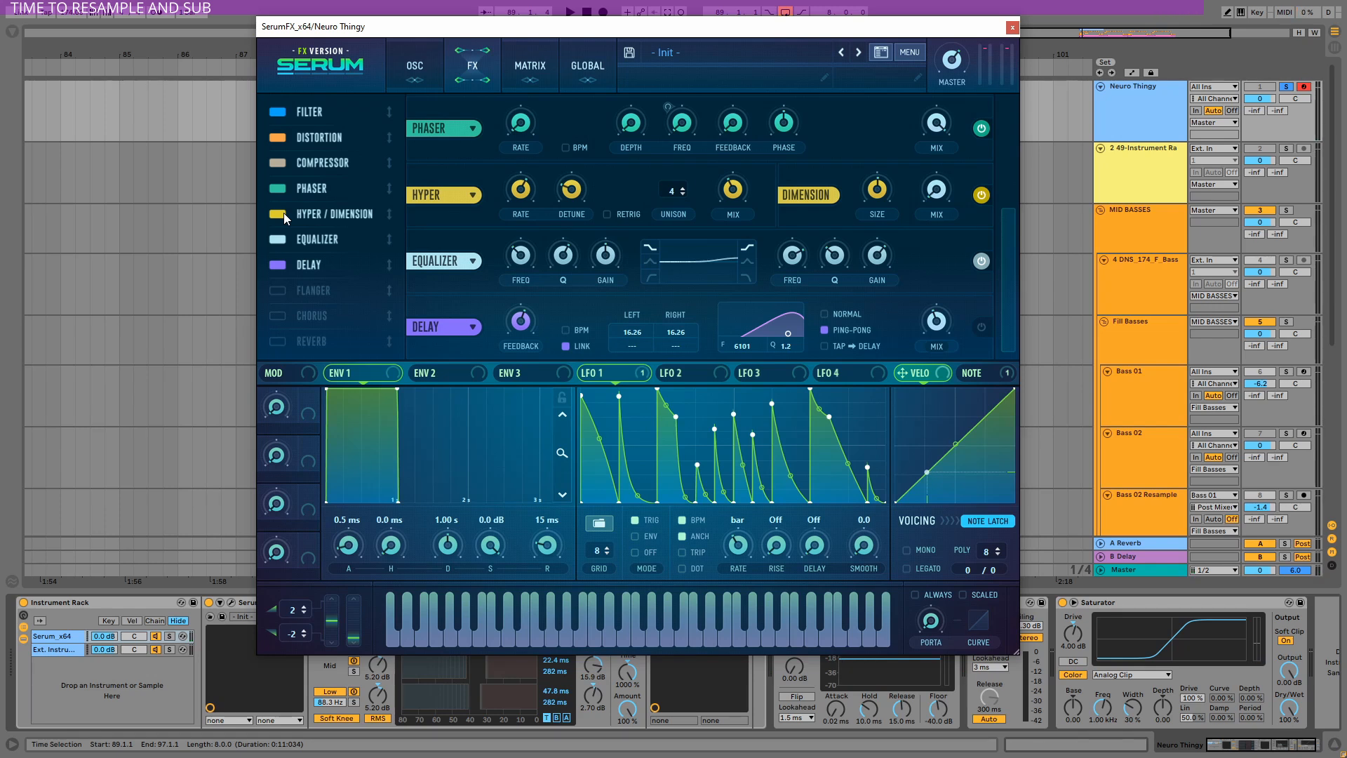
Toggle the Hyper/Dimension, Equalizer and Delay modules and close the SerumFX plugin window.
click(283, 213)
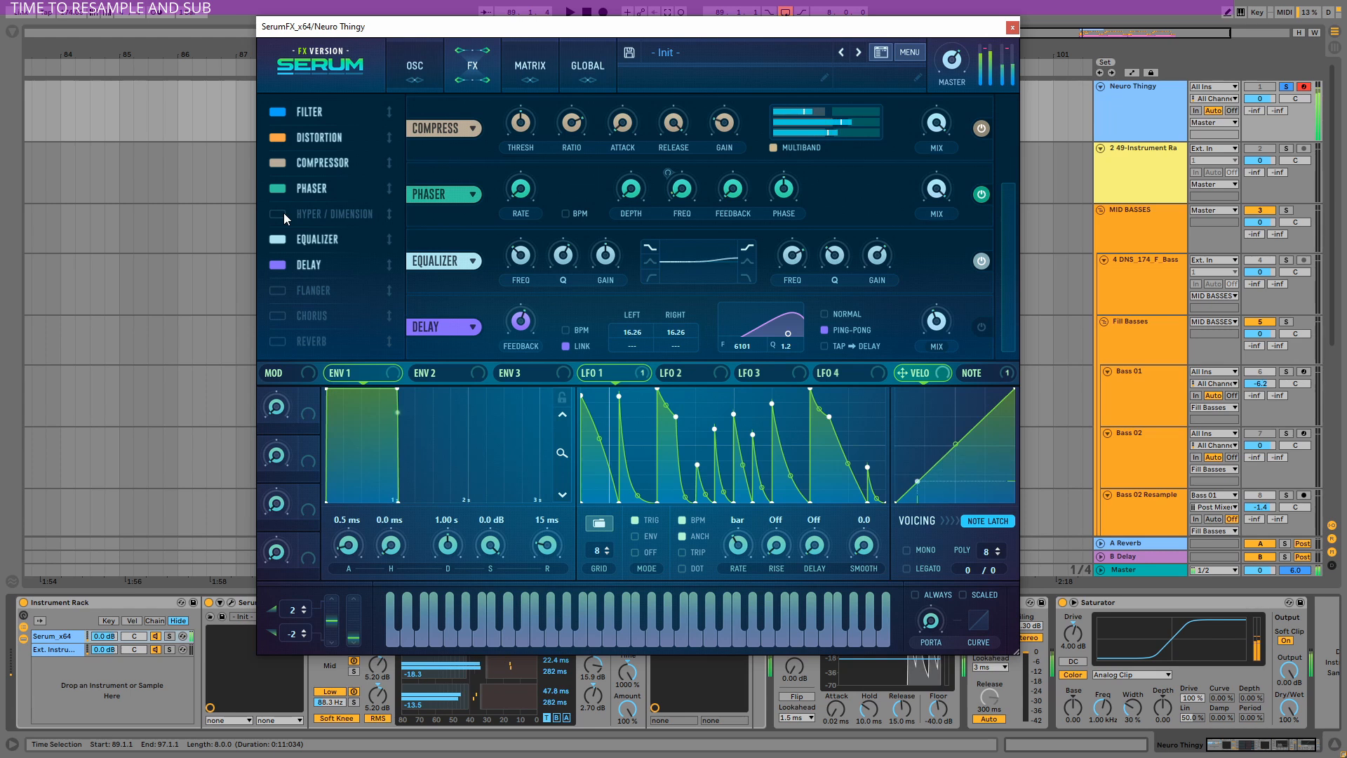
click(284, 213)
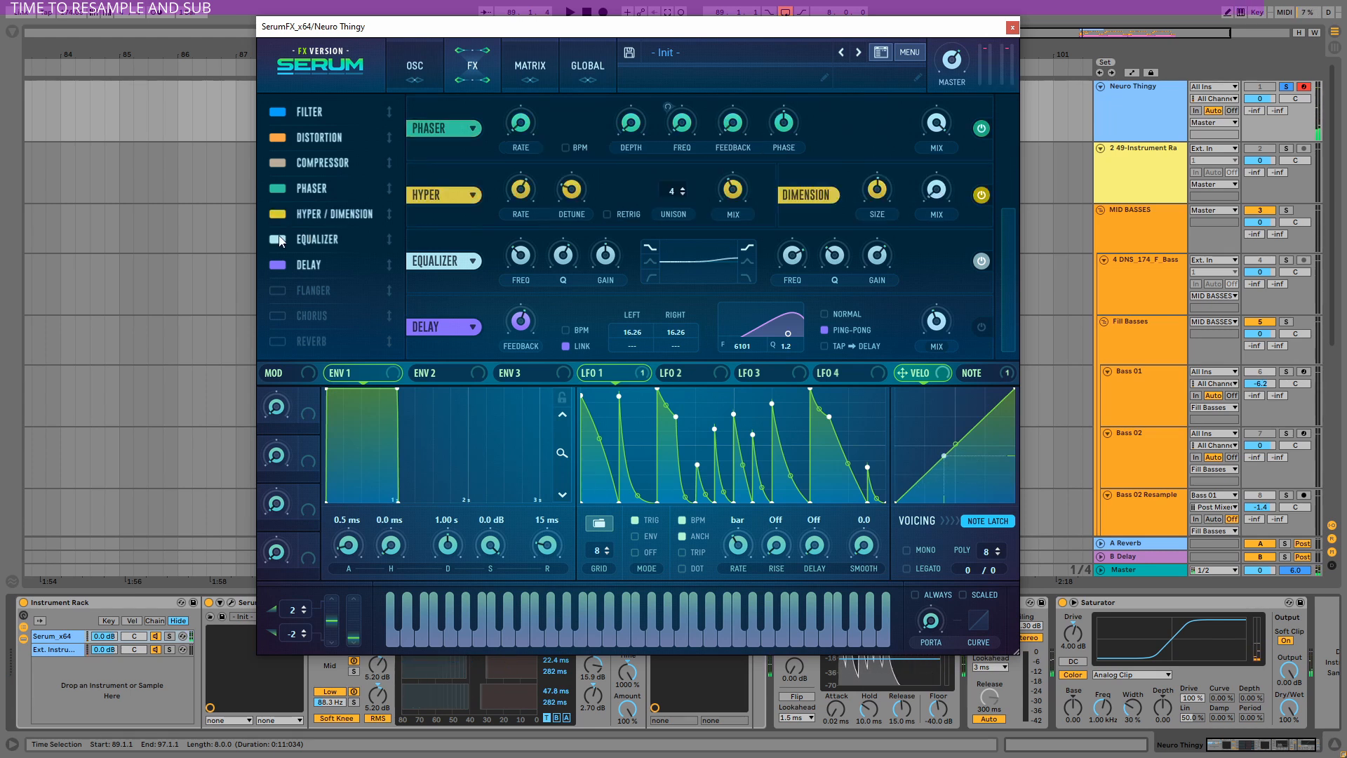
click(278, 240)
click(278, 239)
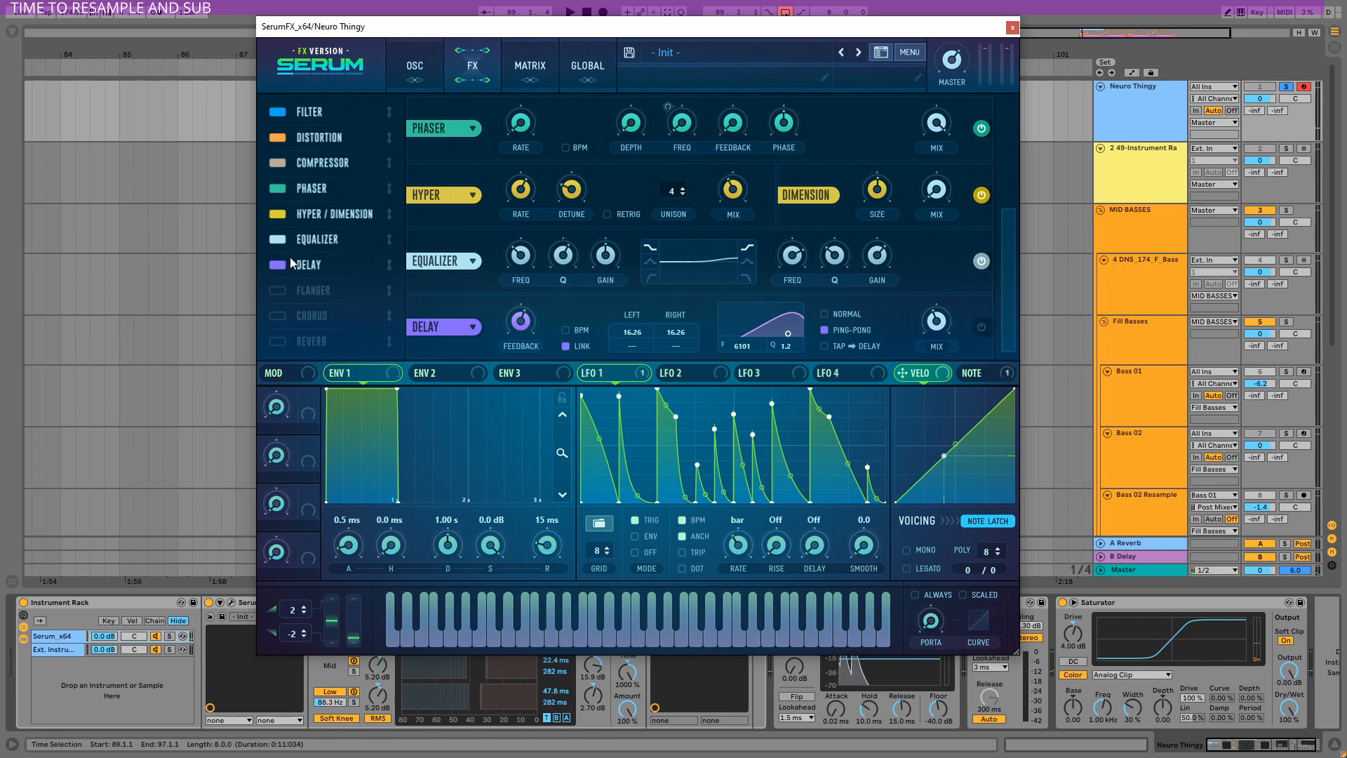
click(280, 265)
click(1012, 27)
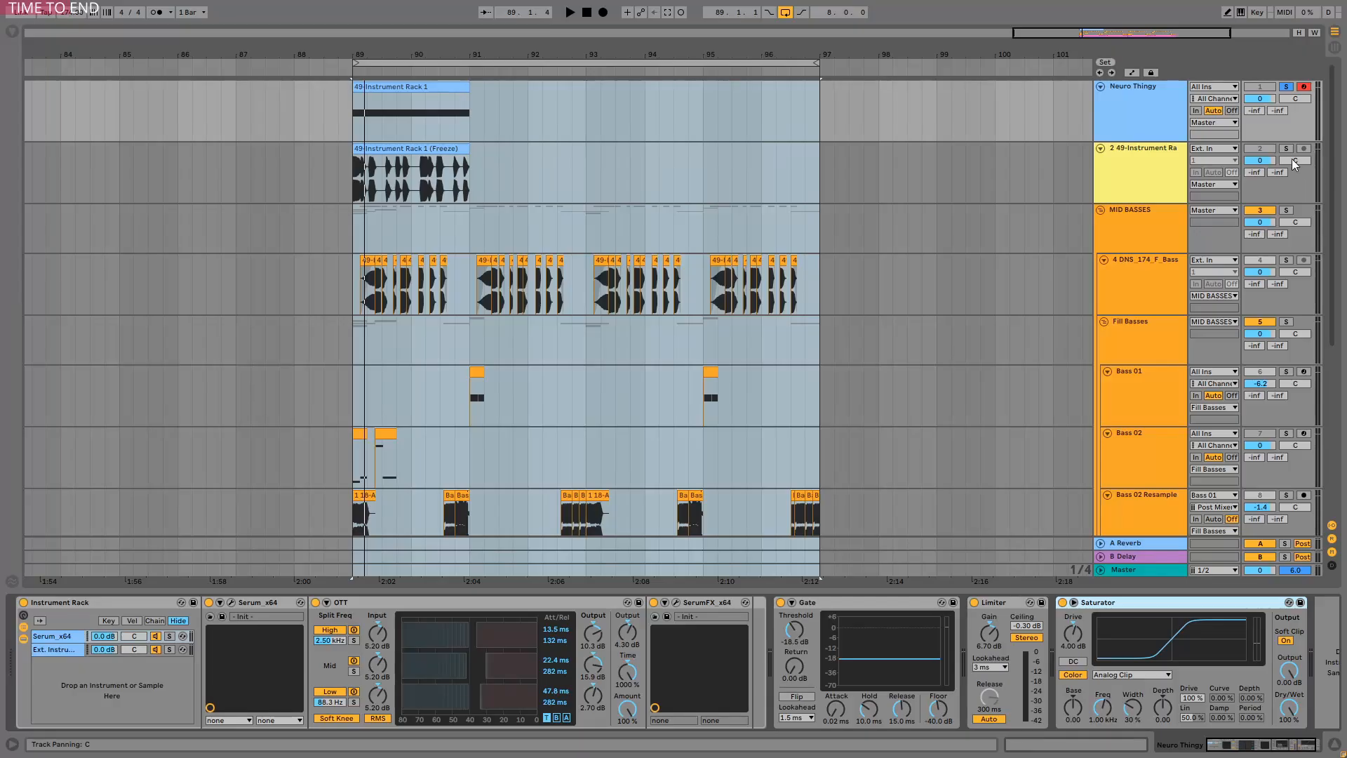
Solo the frozen 49-Instrument Rack track, zoom into its clip and play it.
click(1286, 148)
drag(433, 54, 393, 133)
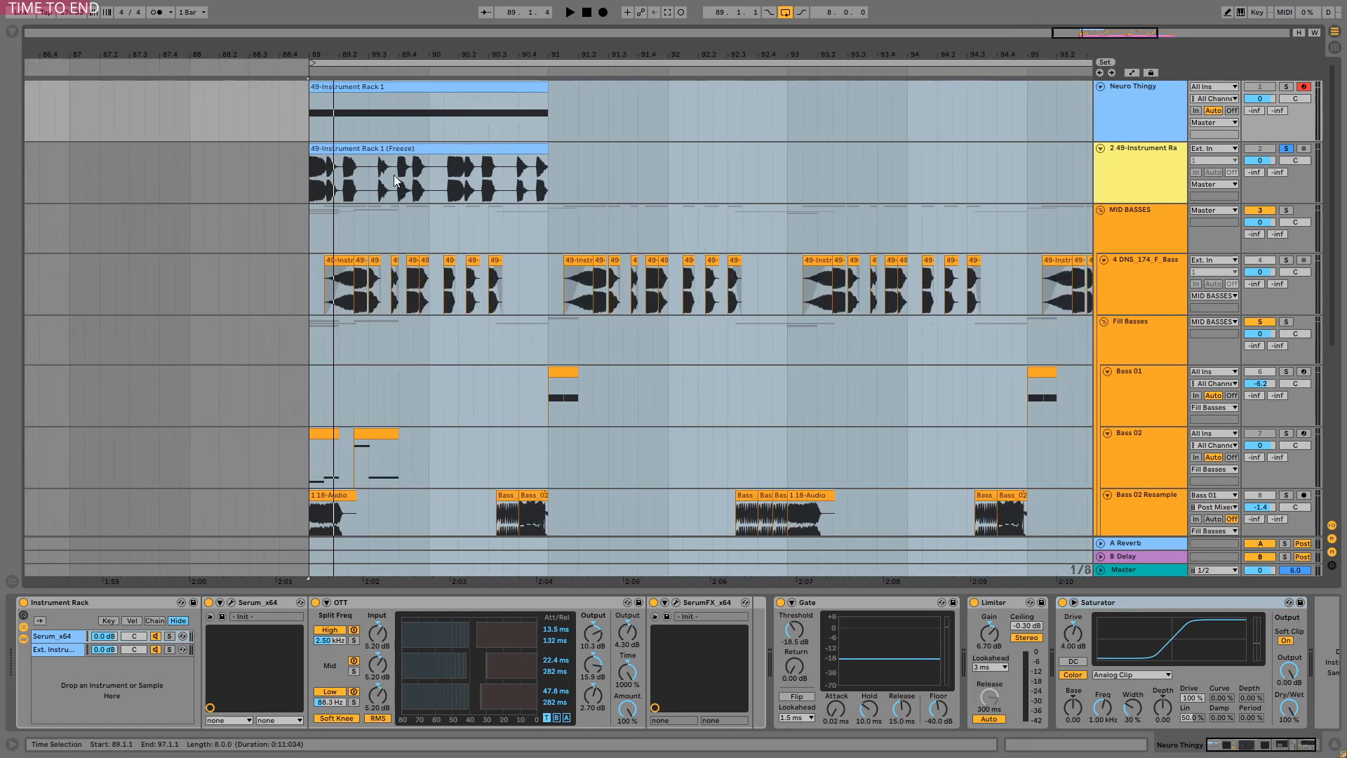
click(388, 147)
key(space)
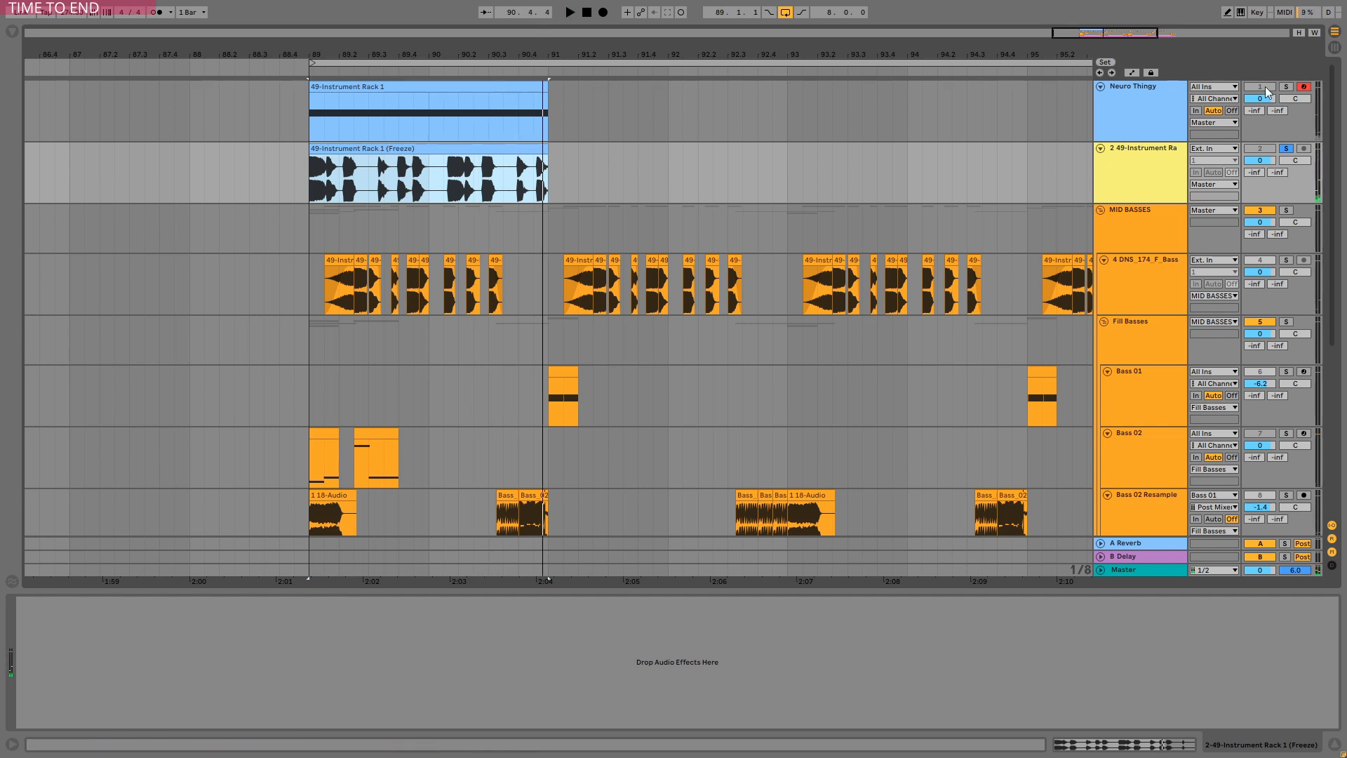
Solo the Neuro Thingy track and play back the 4 DNS_174_F_Bass track's clips.
click(1286, 87)
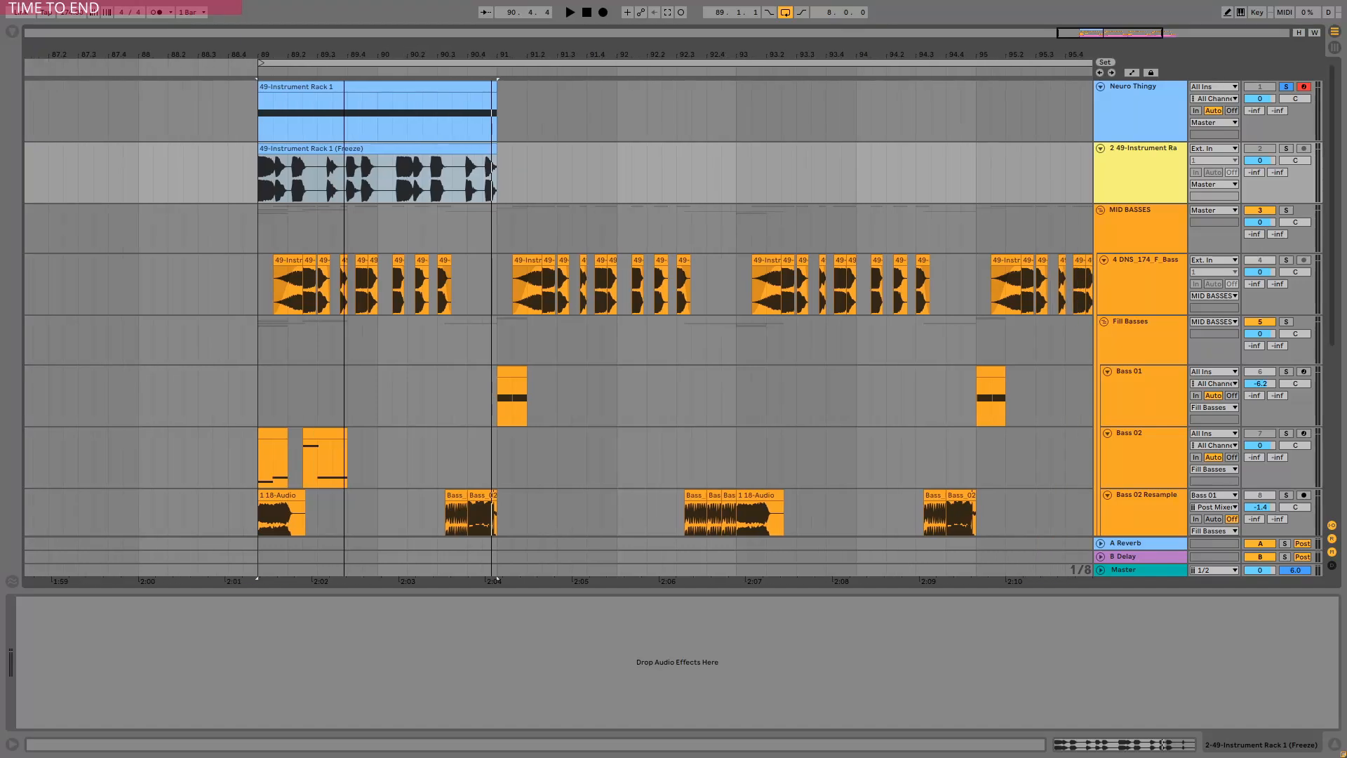
drag(344, 55, 343, 69)
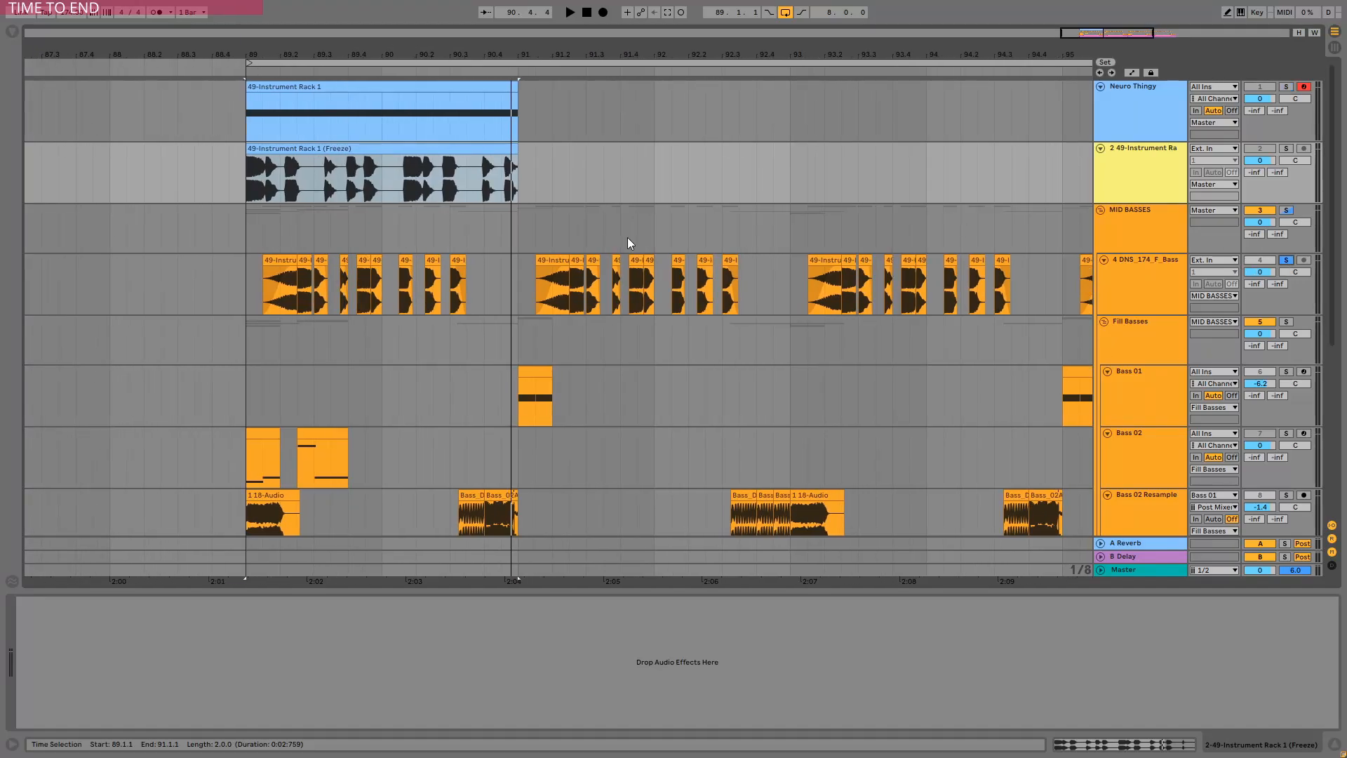
click(256, 270)
key(space)
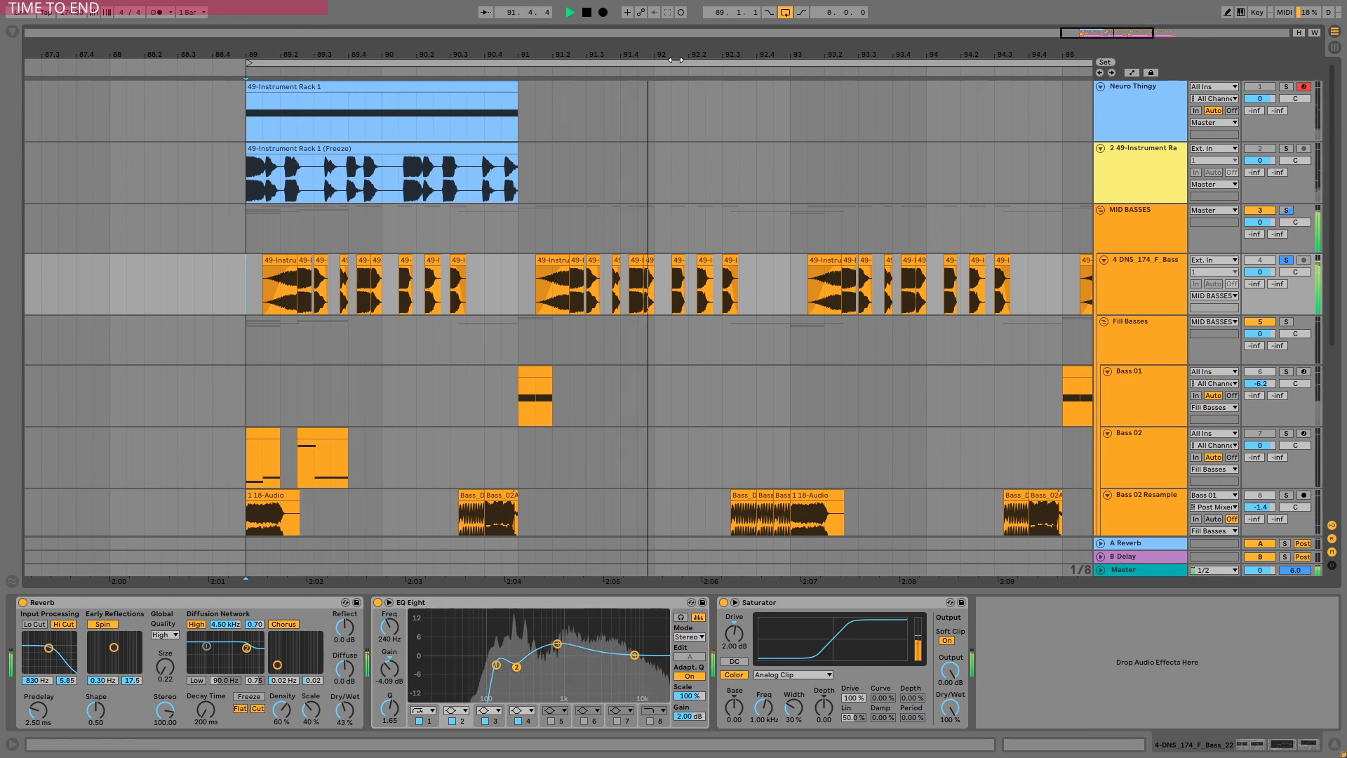
Examine the bass track's Reverb, EQ Eight and Saturator devices during playback.
drag(583, 52, 588, 48)
key(space)
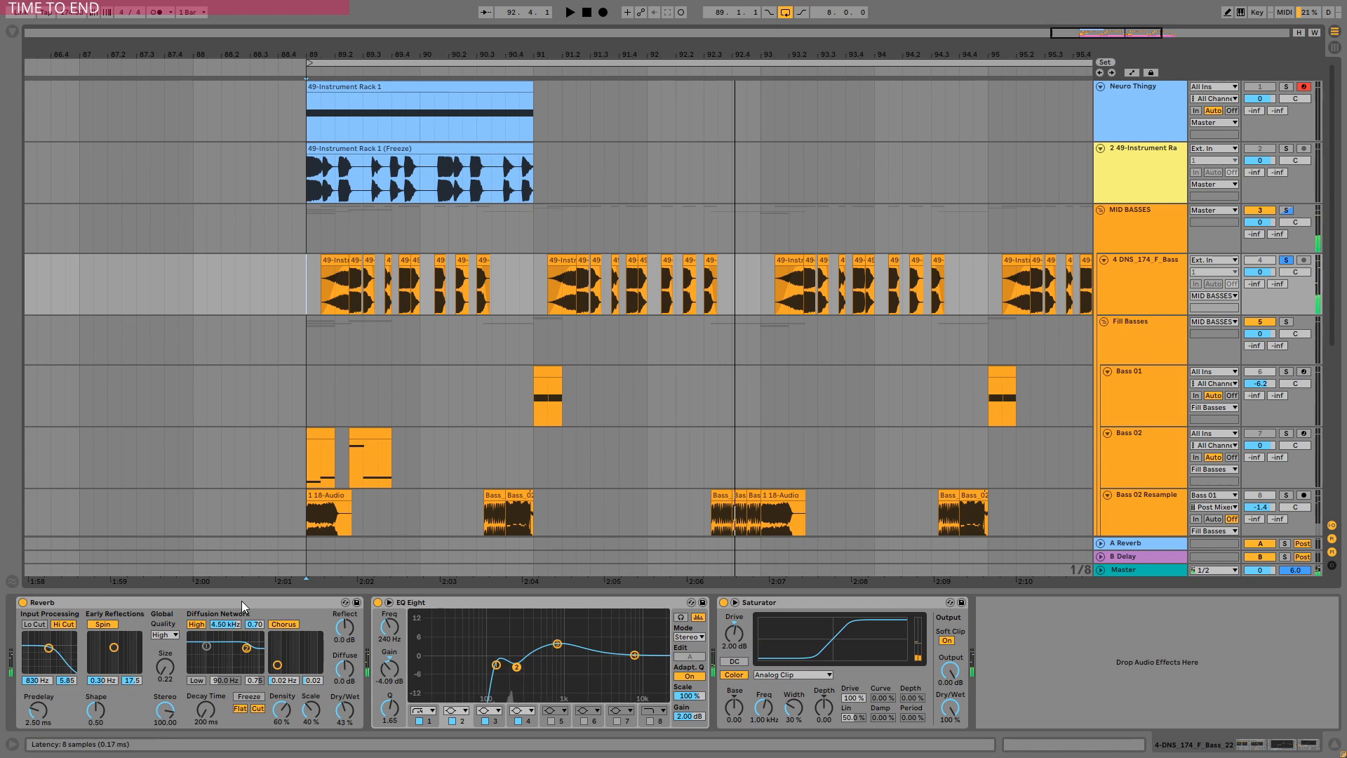
click(538, 616)
click(838, 602)
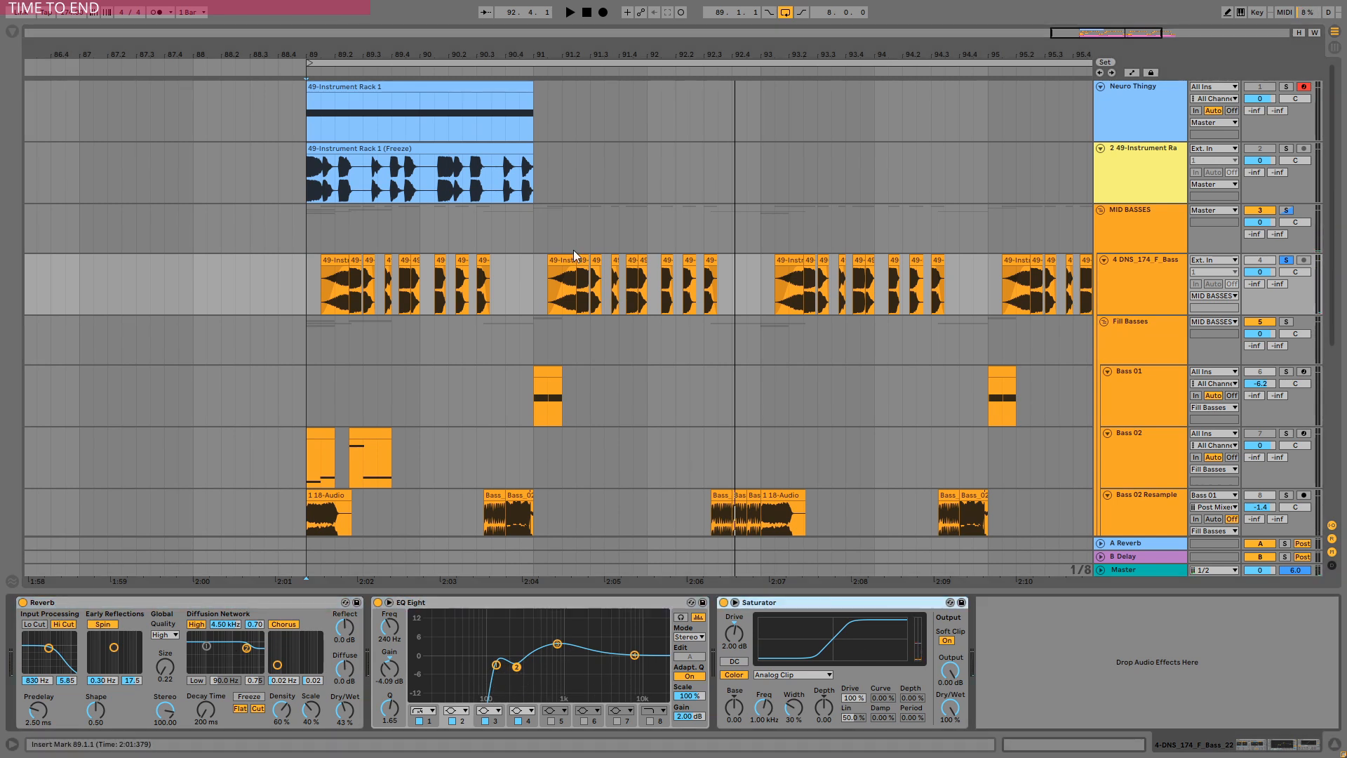
Undo the last edit to the first clip on the 4 DNS_174_F_Bass track.
click(330, 261)
scroll(331, 261, up, 3)
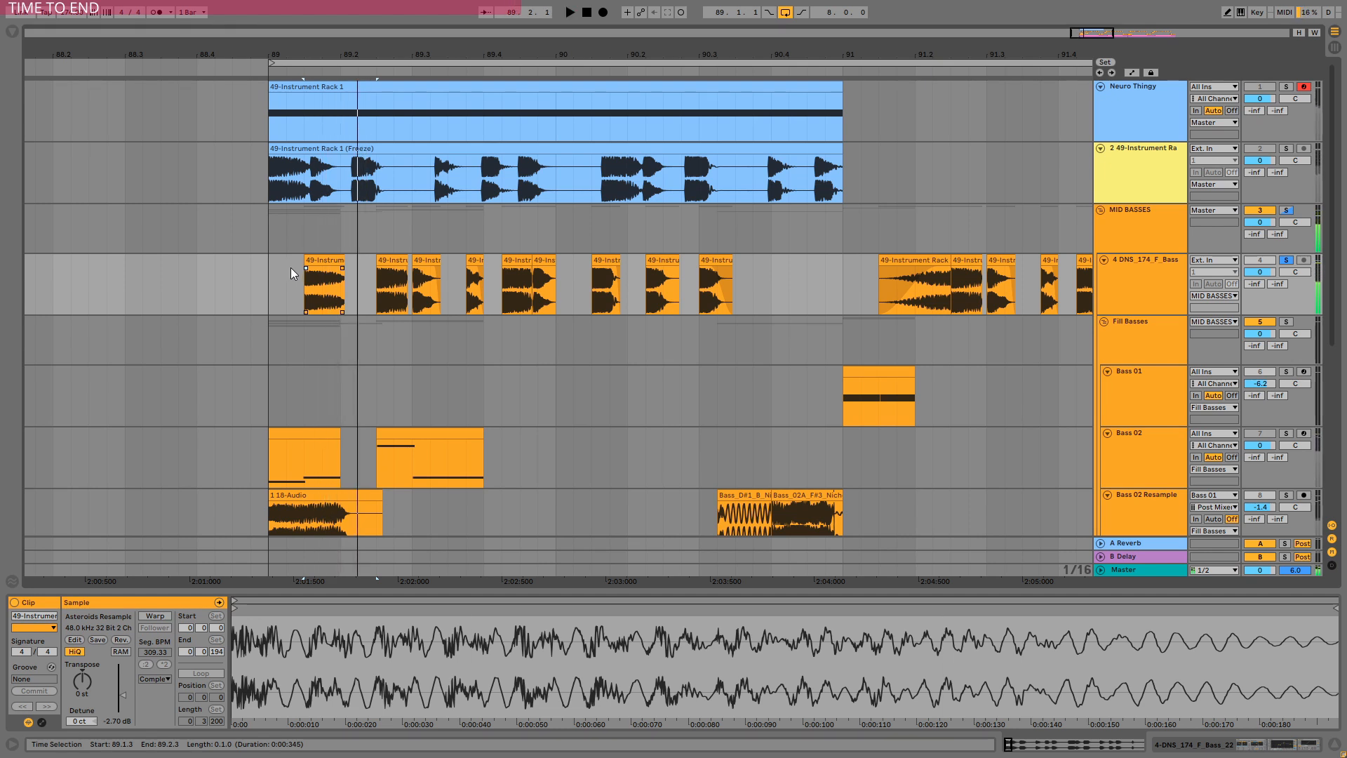
key(ctrl+z)
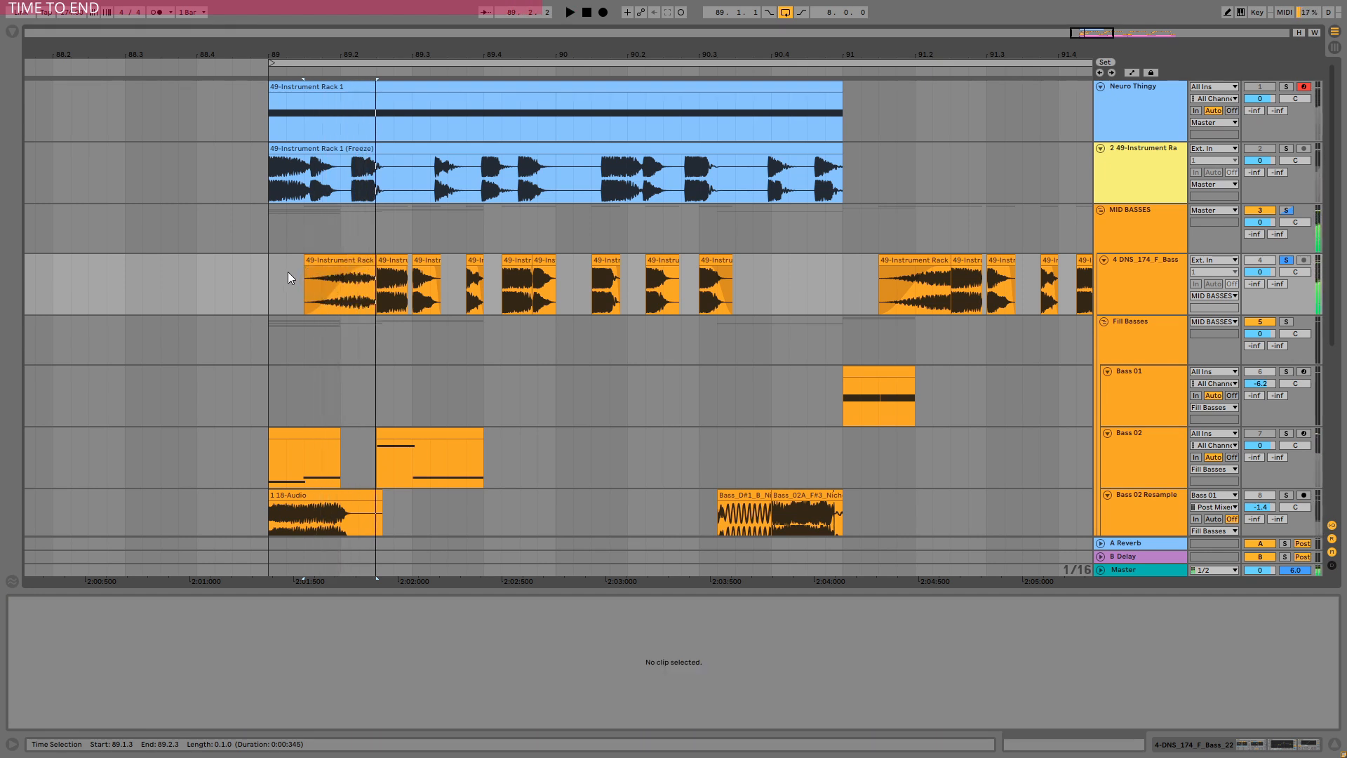
Play and stop the arrangement to listen to the bass section.
key(space)
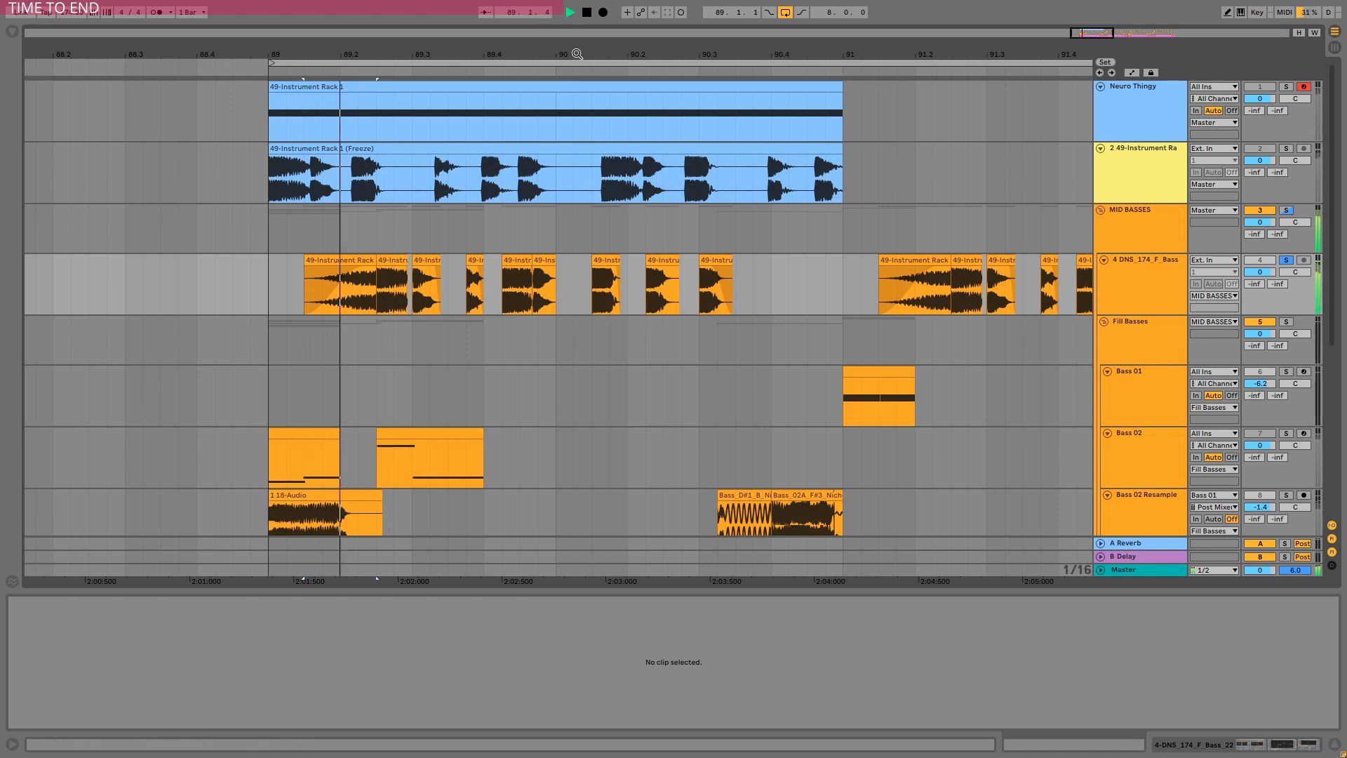
key(space)
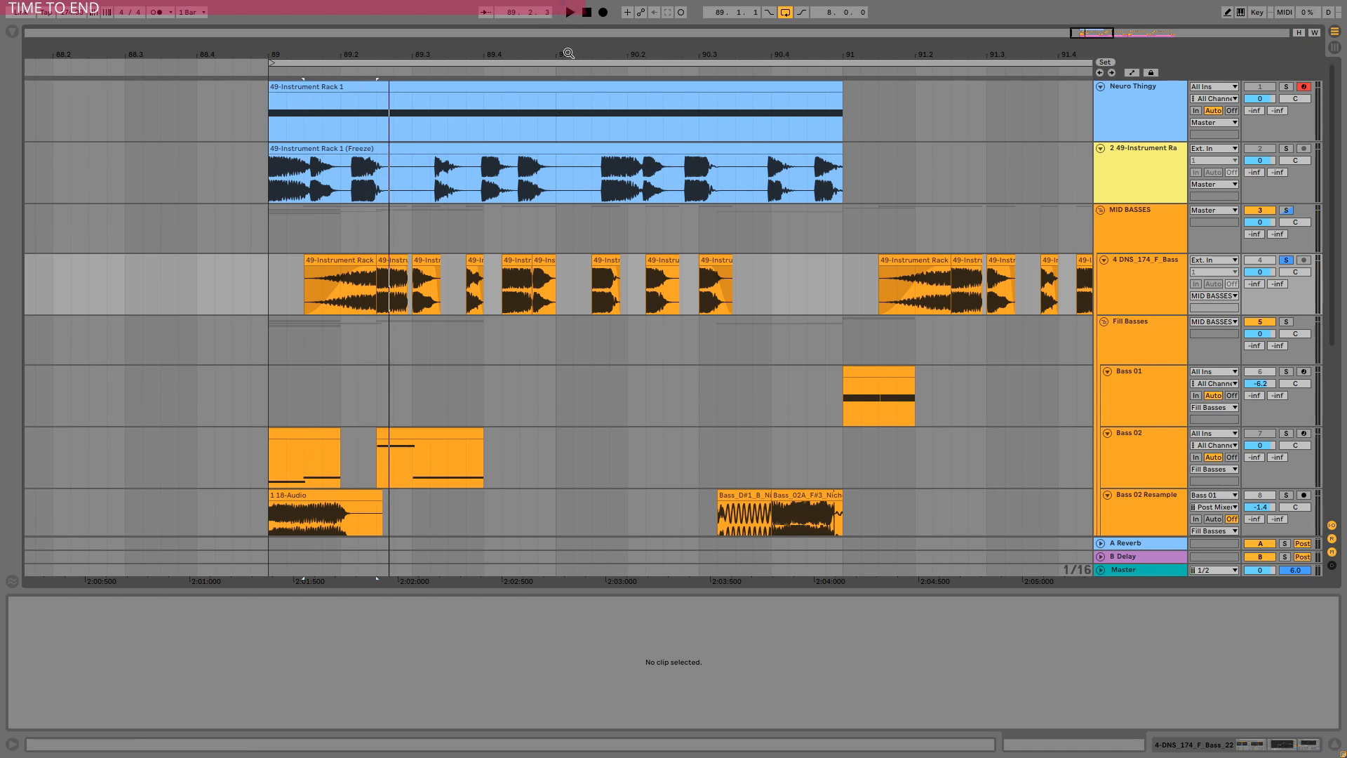
key(space)
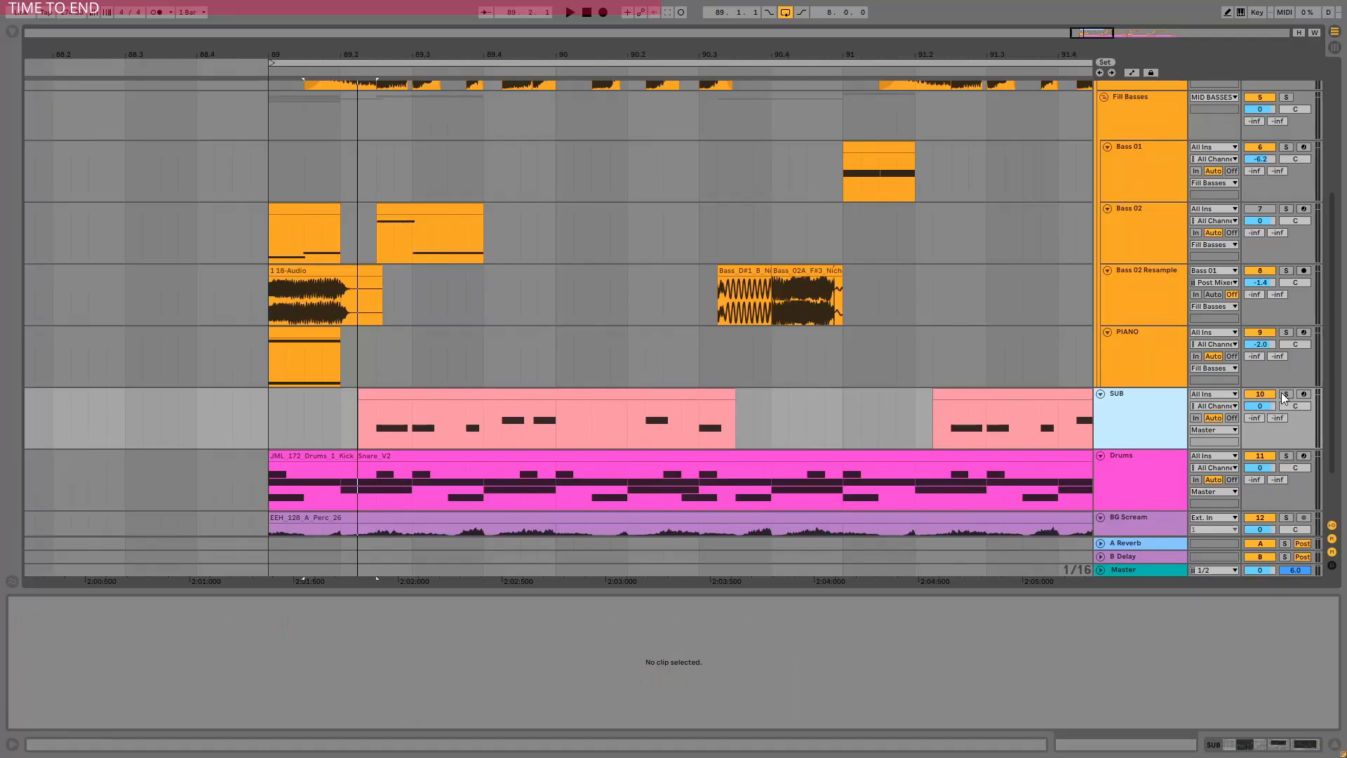
Solo the SUB track, select its first MIDI clip and play it.
click(1285, 394)
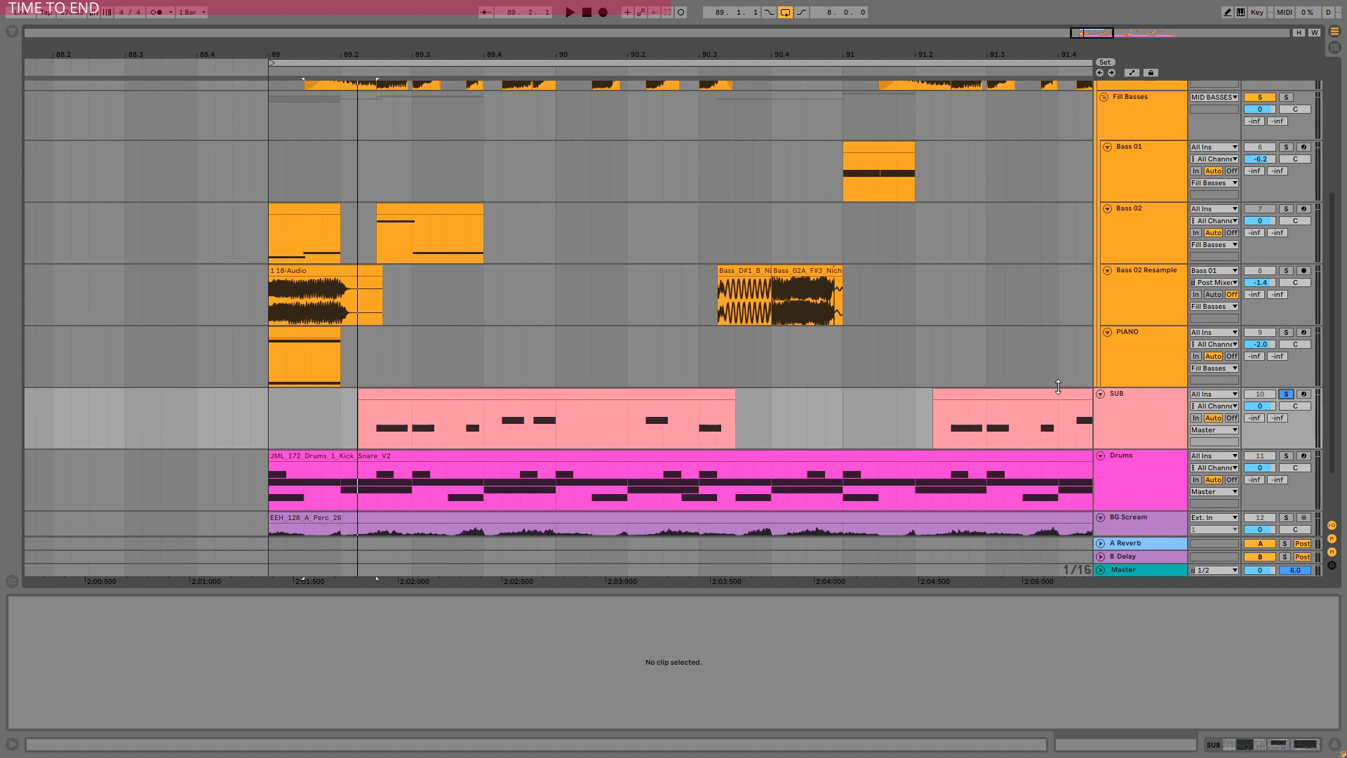
click(424, 384)
click(424, 393)
key(space)
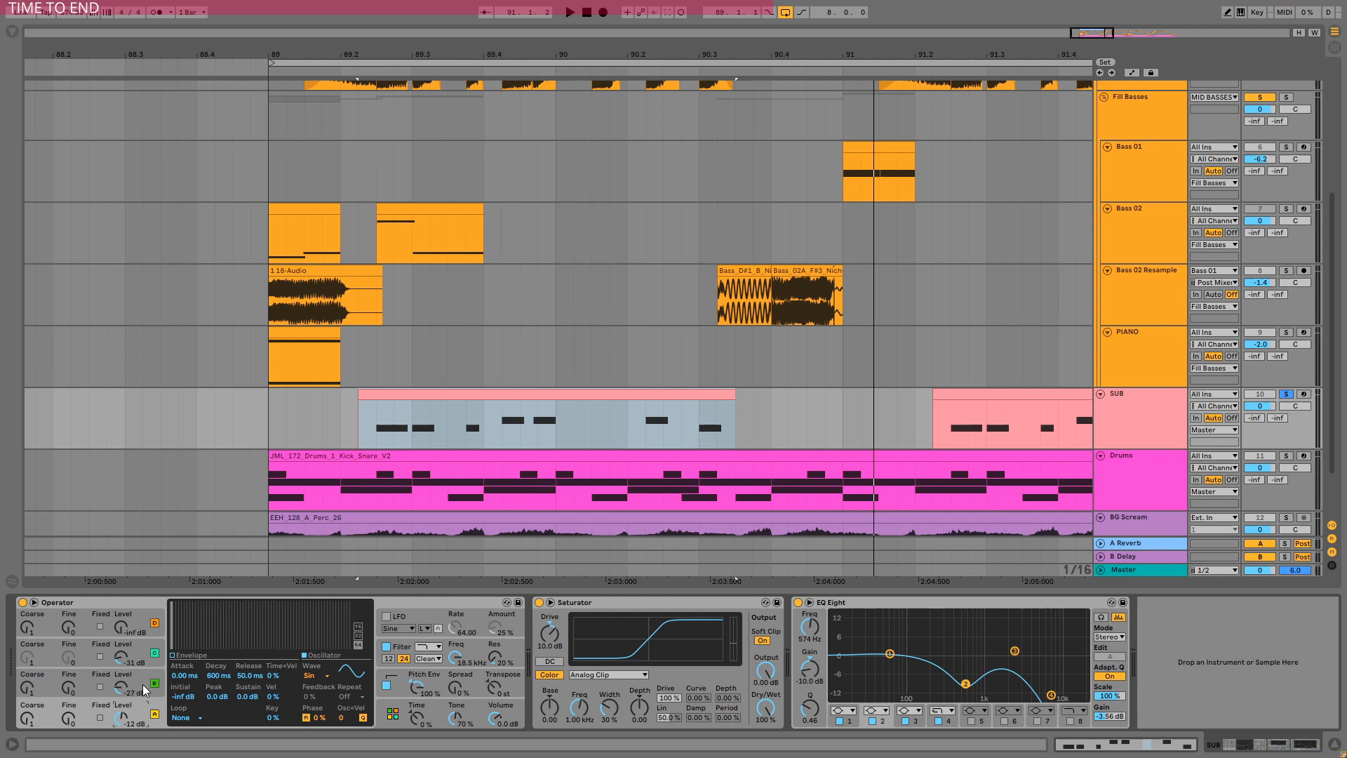
Inspect the oscillator settings of the Operator on the SUB track.
click(141, 677)
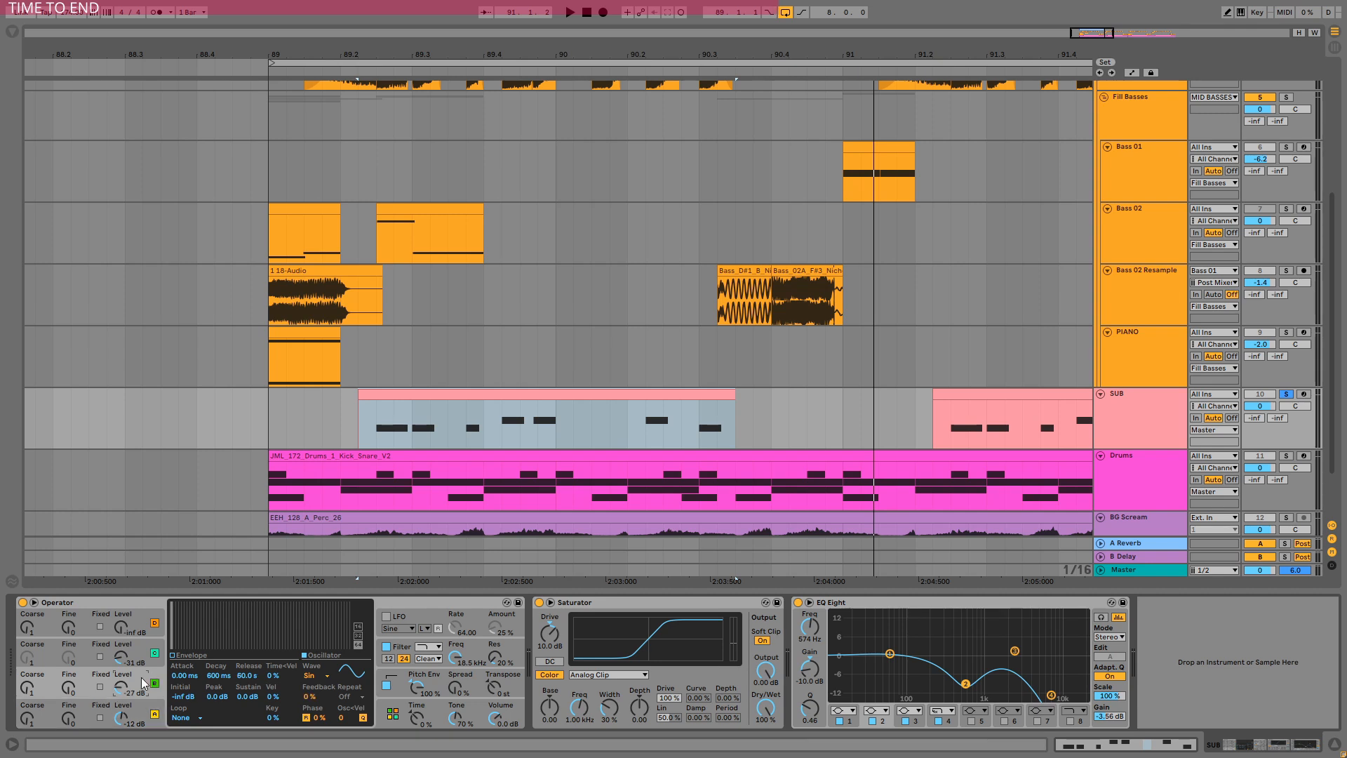
click(143, 656)
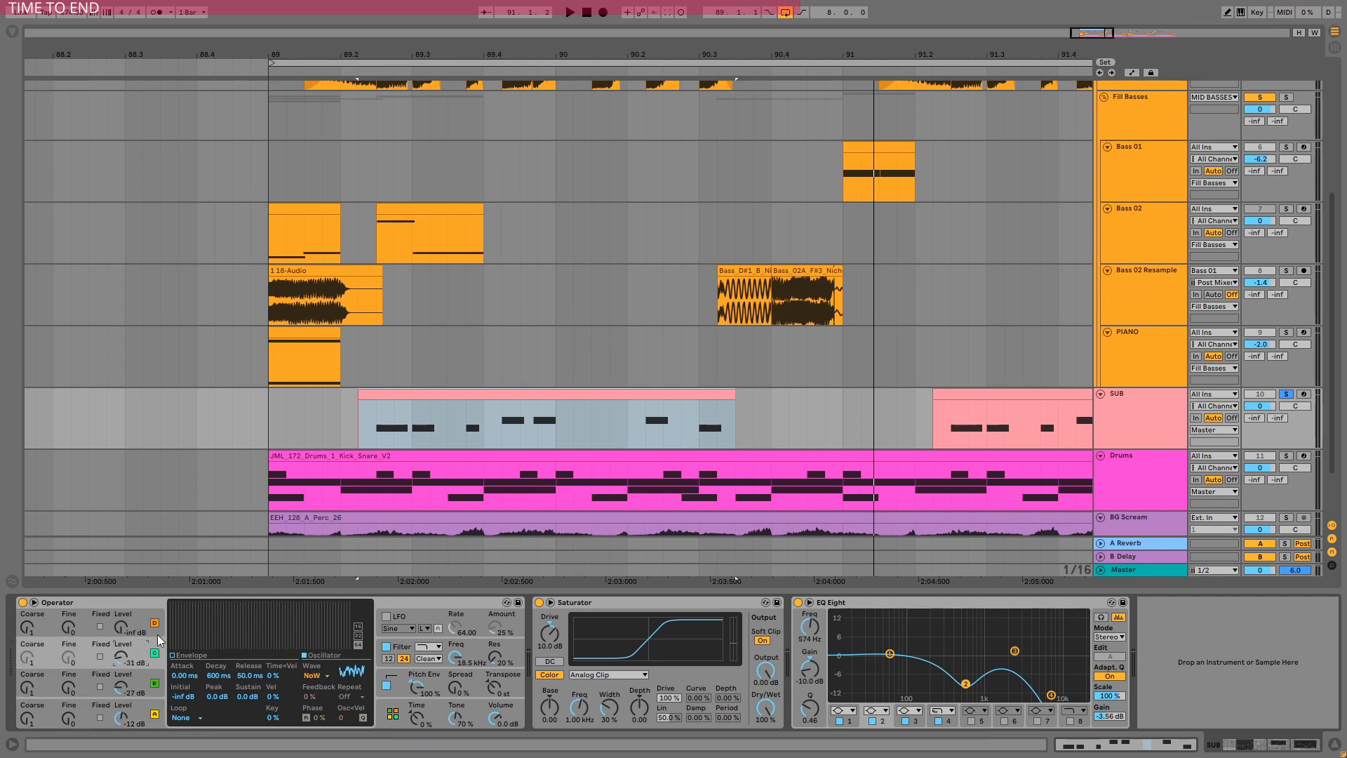